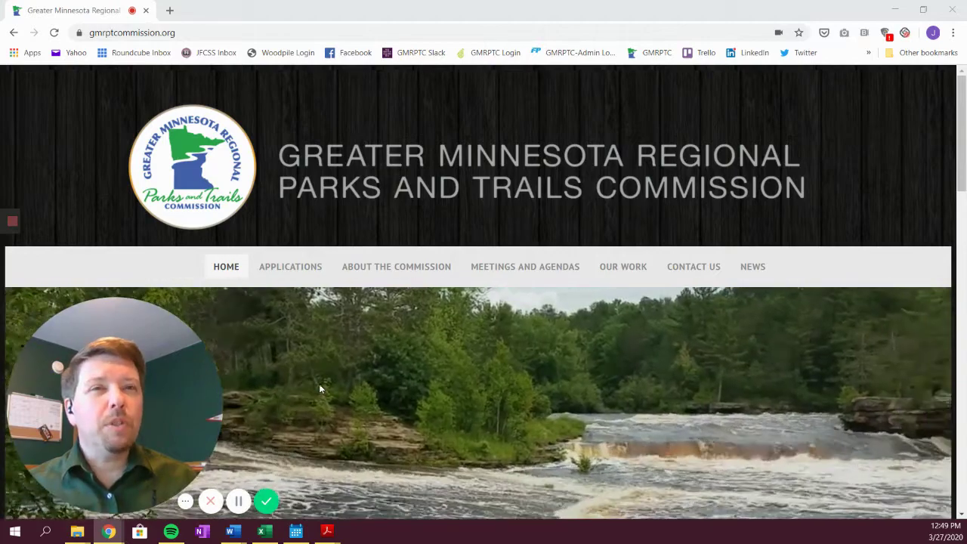
Step: Open the Applications page of the Greater Minnesota Regional Parks and Trails Commission website
scroll(320, 384, down, 1)
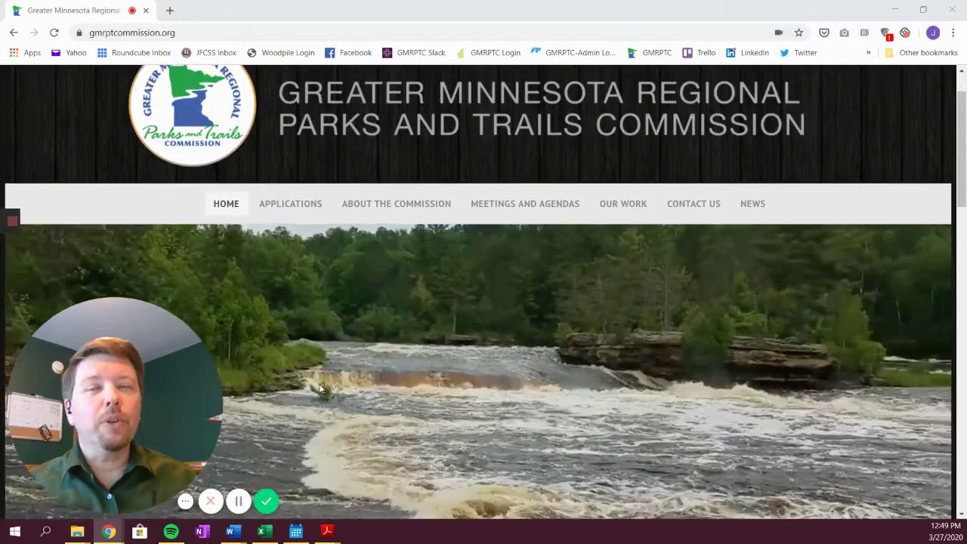
scroll(319, 388, up, 1)
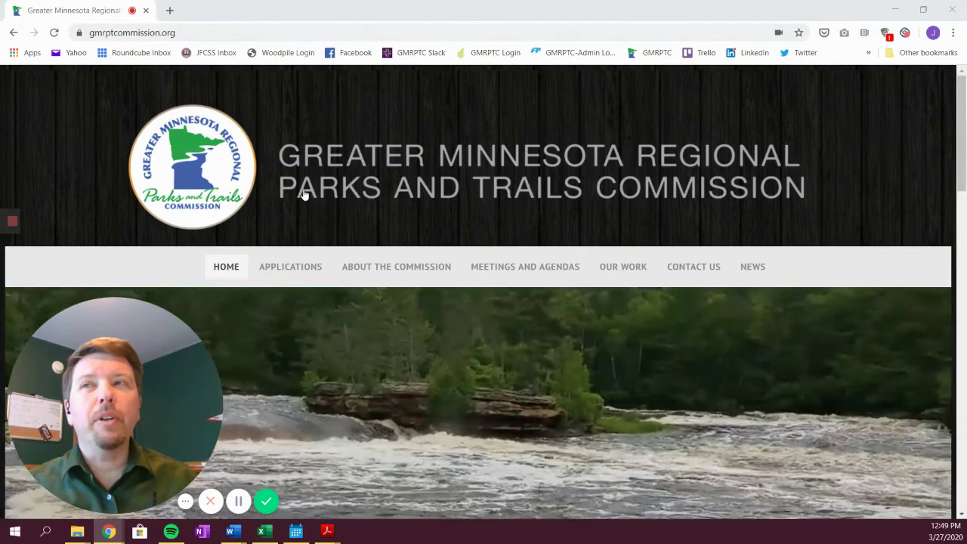
click(306, 268)
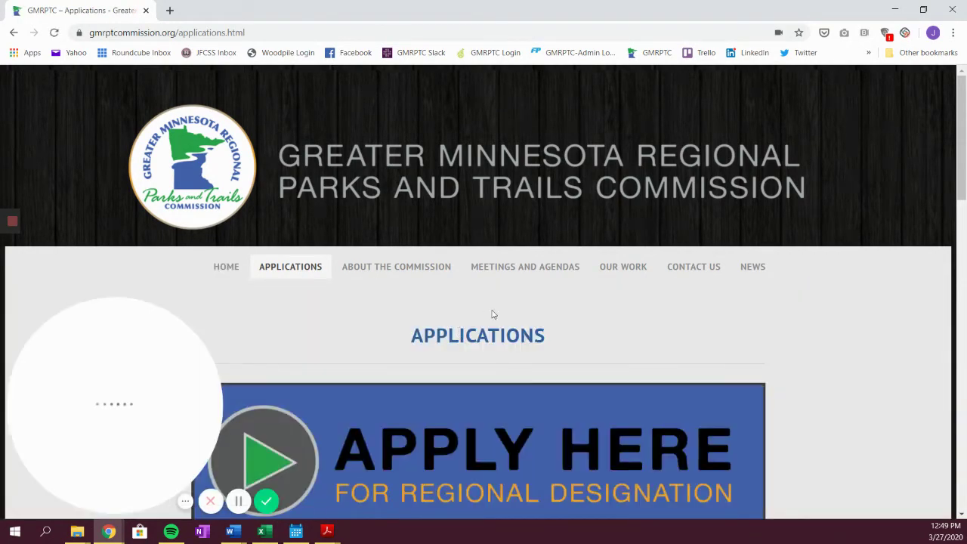
Step: Examine the Applications page's regional designation banner, online application portal description and application deadlines
scroll(556, 311, down, 2)
scroll(559, 313, down, 1)
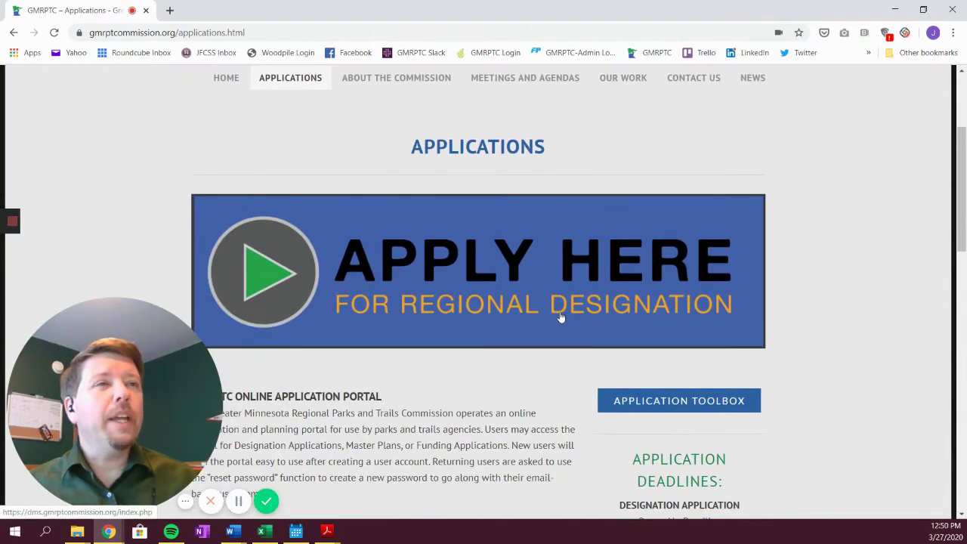
scroll(538, 355, down, 1)
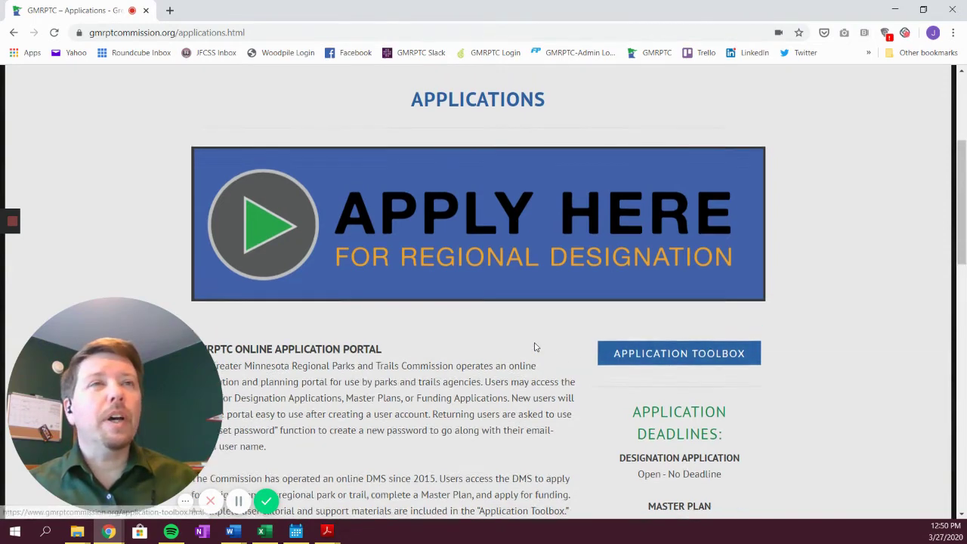
scroll(533, 345, up, 2)
mouse_move(289, 148)
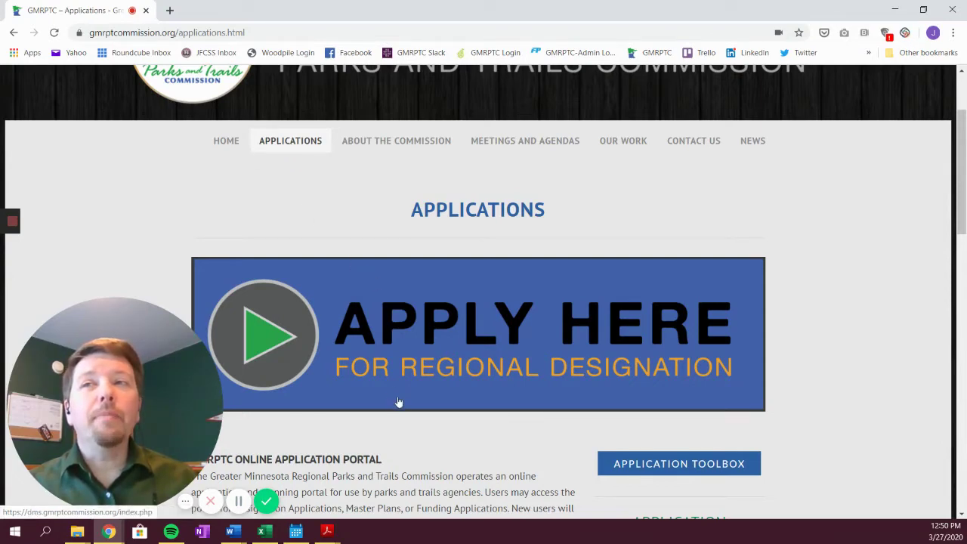
scroll(723, 342, down, 4)
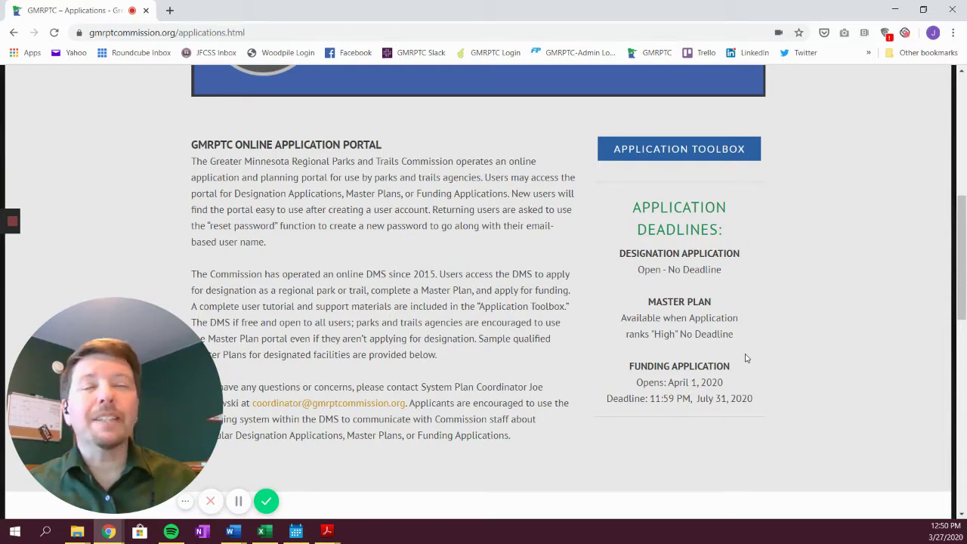
scroll(745, 358, up, 1)
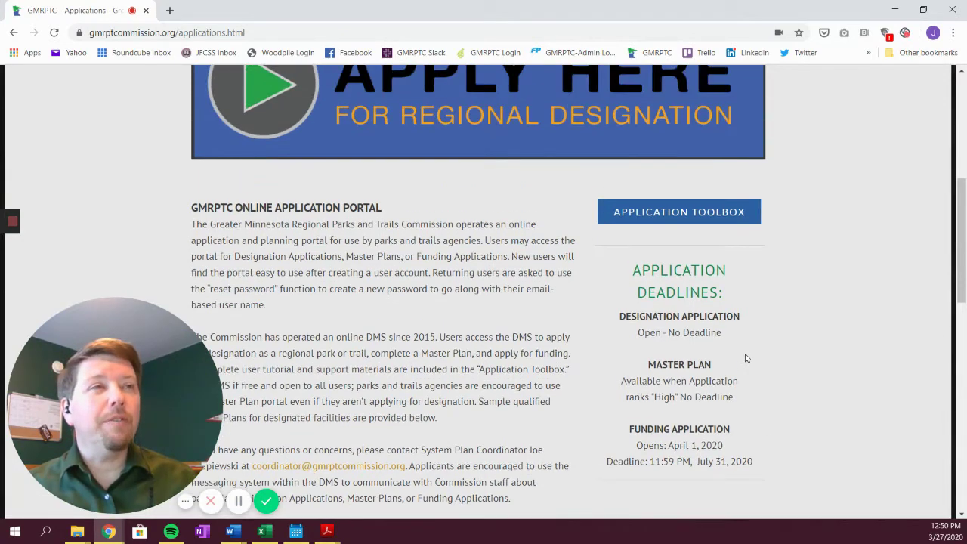
scroll(744, 358, up, 1)
scroll(745, 359, down, 2)
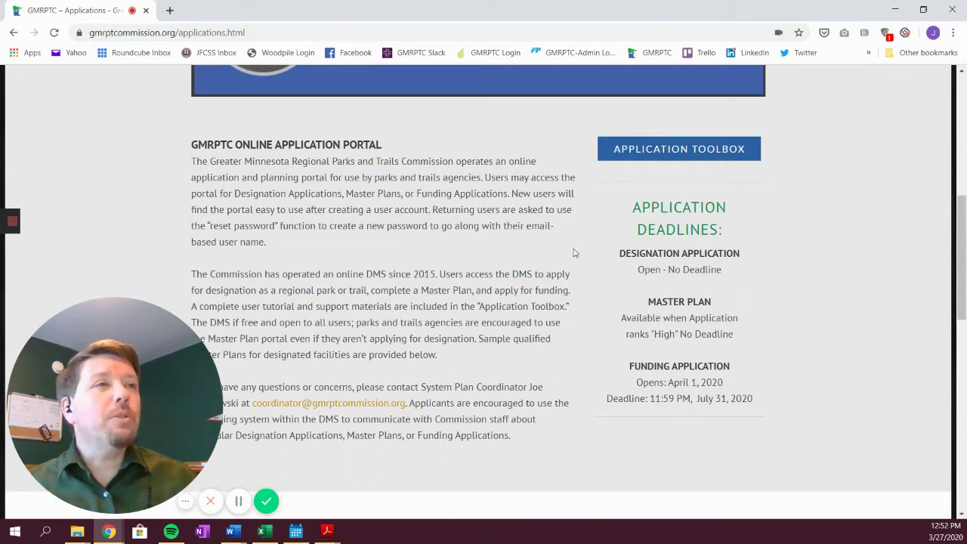
Step: Open the Application Toolbox and review its designation, master planning and funding application resources
click(692, 150)
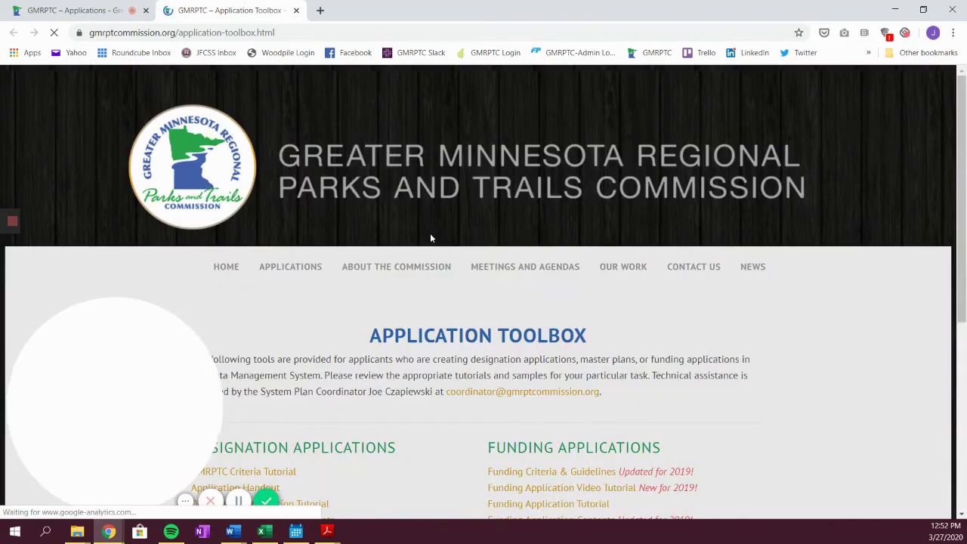
scroll(431, 238, down, 3)
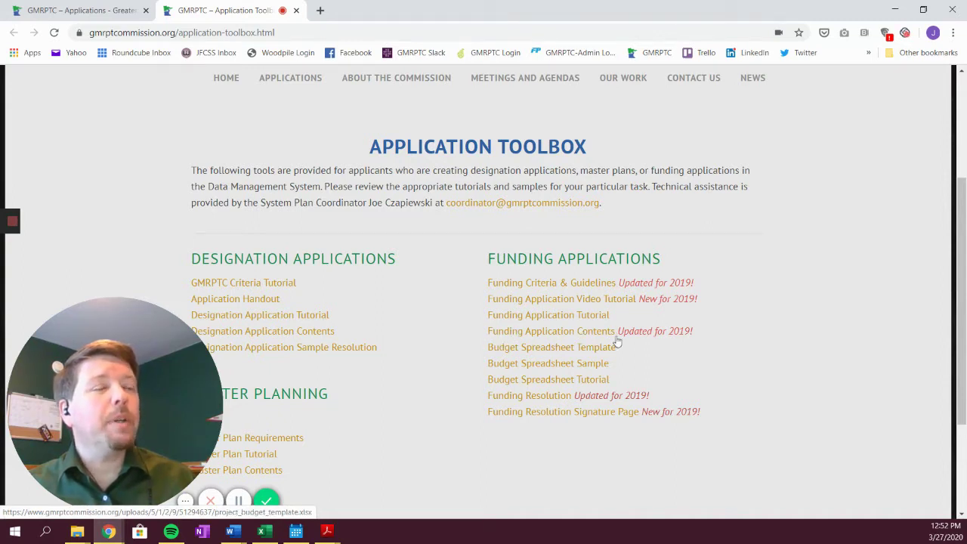
scroll(619, 340, down, 1)
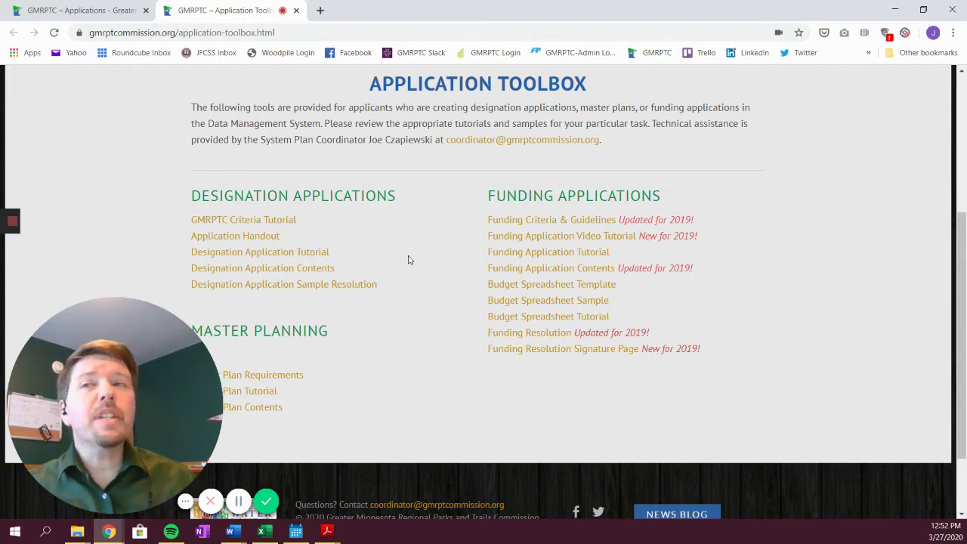
scroll(445, 240, down, 1)
scroll(511, 226, up, 1)
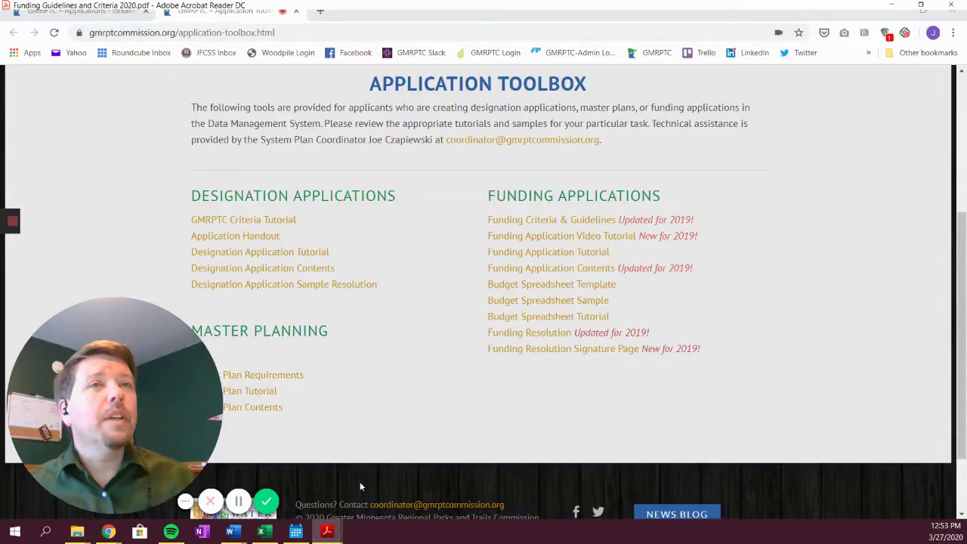
Step: Switch to Funding Guidelines and Criteria 2020.pdf in Adobe Acrobat Reader and read through the introduction and Considerations for Funding
click(361, 483)
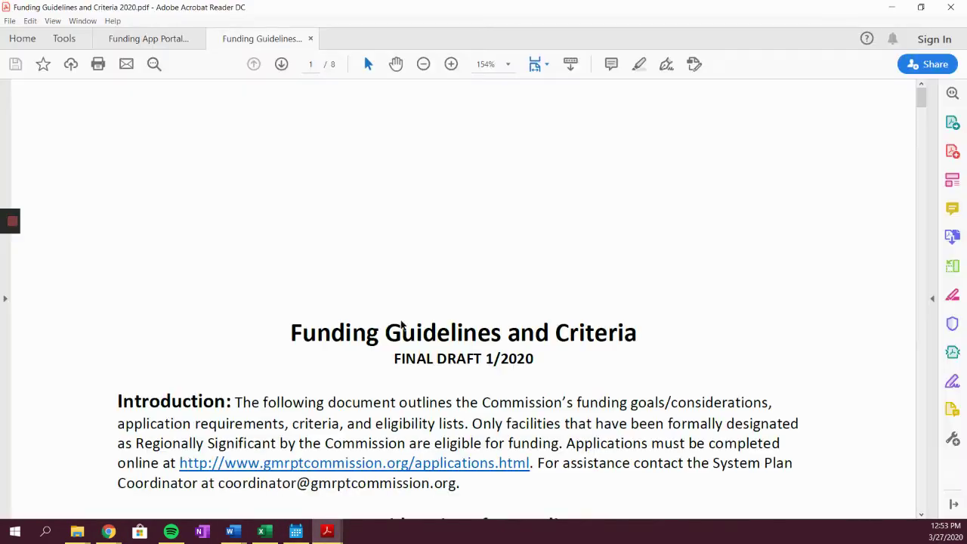
scroll(532, 355, down, 1)
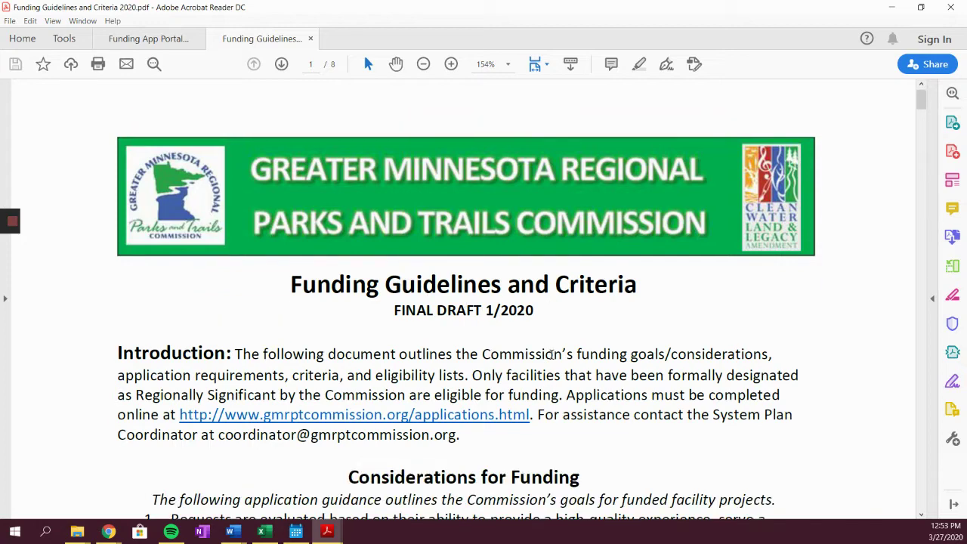
scroll(552, 354, down, 1)
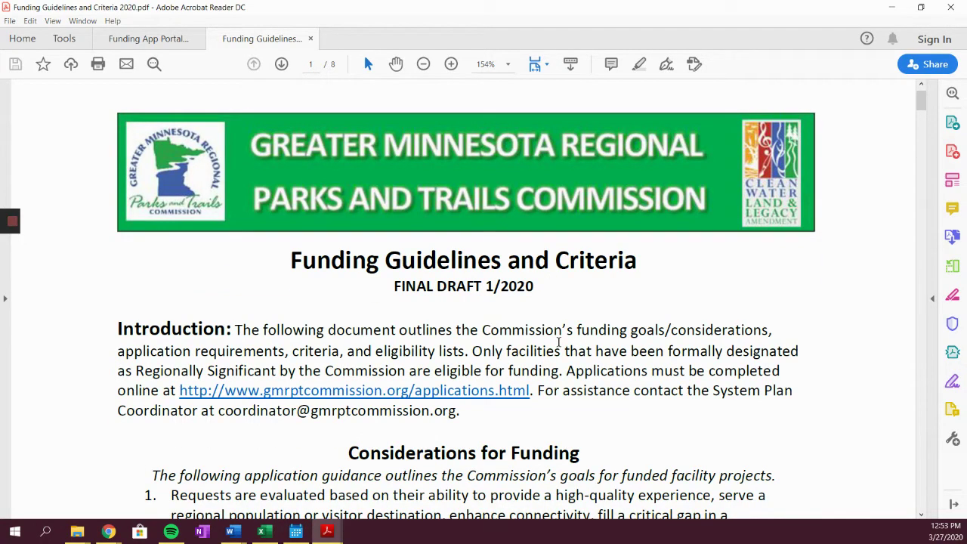
scroll(559, 342, down, 1)
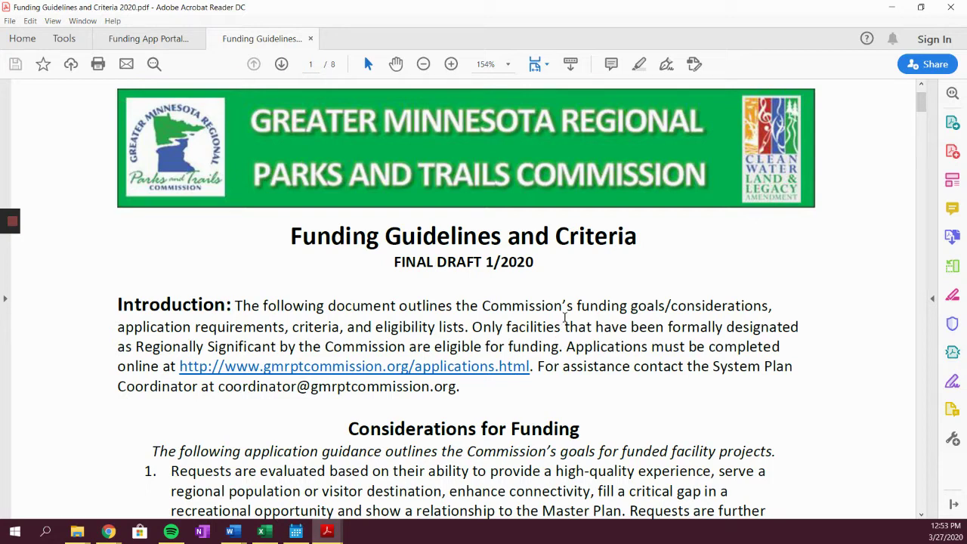
scroll(565, 318, down, 1)
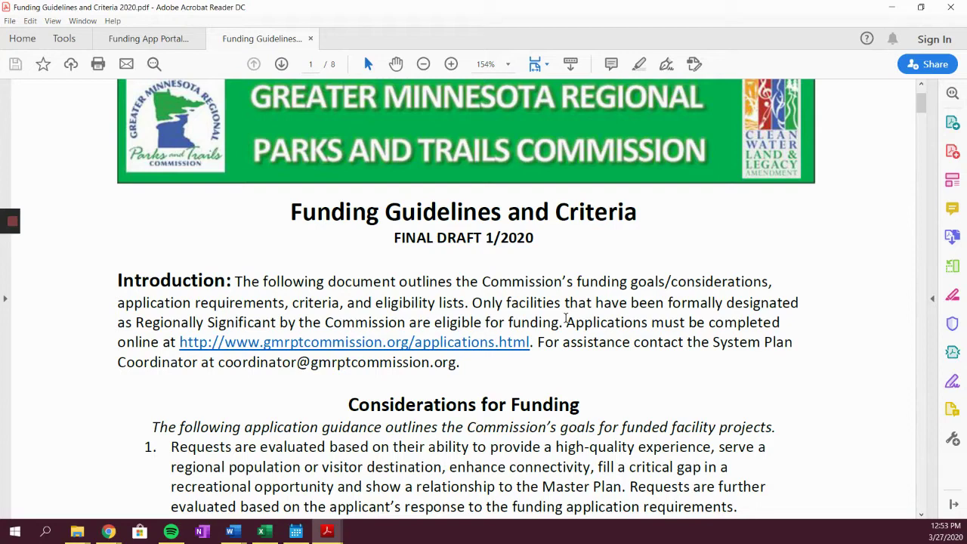
scroll(565, 318, down, 4)
scroll(565, 318, down, 2)
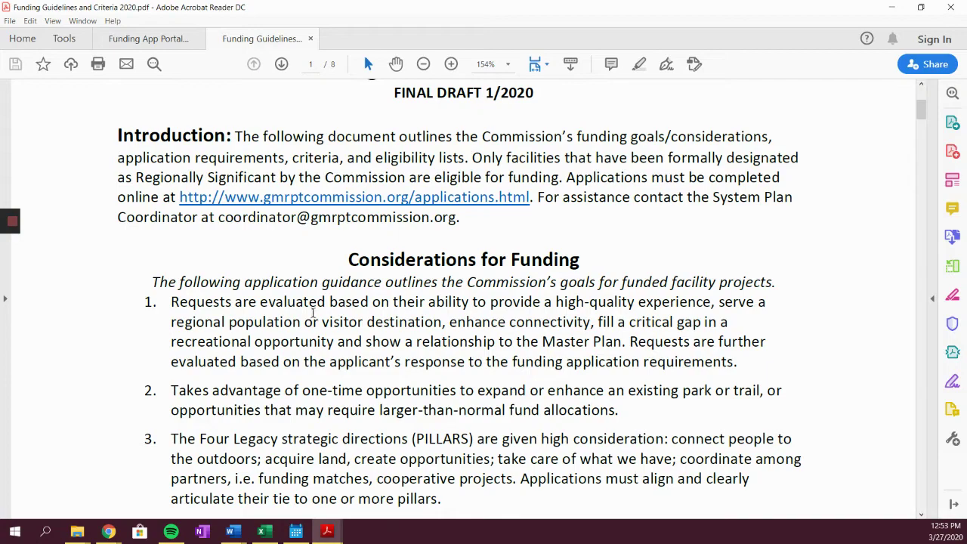
scroll(458, 317, down, 10)
scroll(531, 321, down, 8)
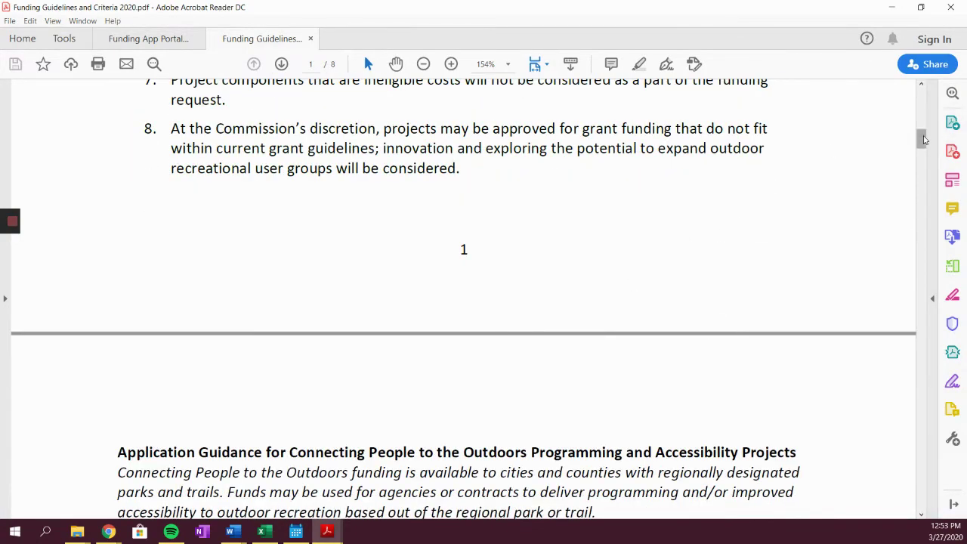
Step: Review the special funding opportunity, contract deliverables note, scoring criteria and Connecting People to the Outdoors guidance in the guidelines
drag(922, 140, 928, 175)
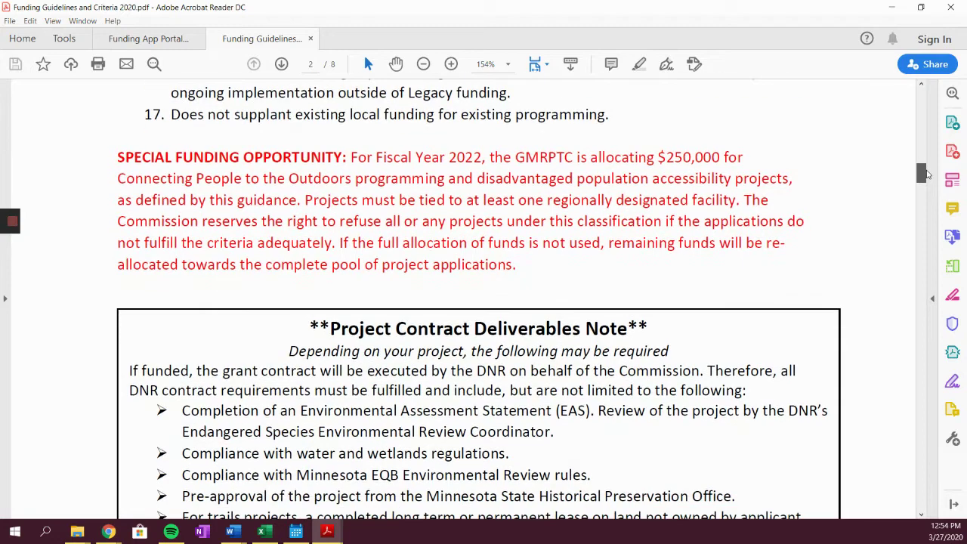
mouse_move(928, 175)
mouse_down()
mouse_move(930, 192)
mouse_move(924, 183)
mouse_up()
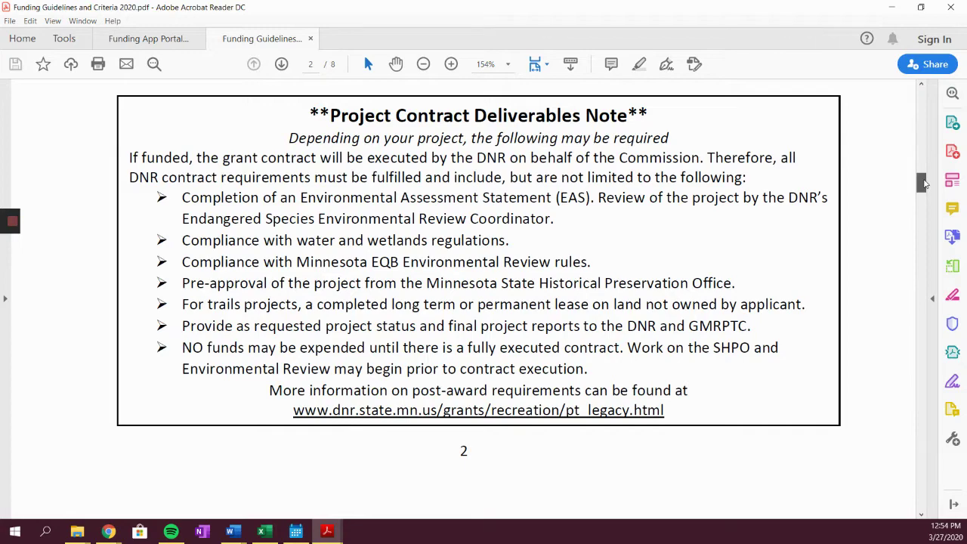
drag(923, 182, 931, 286)
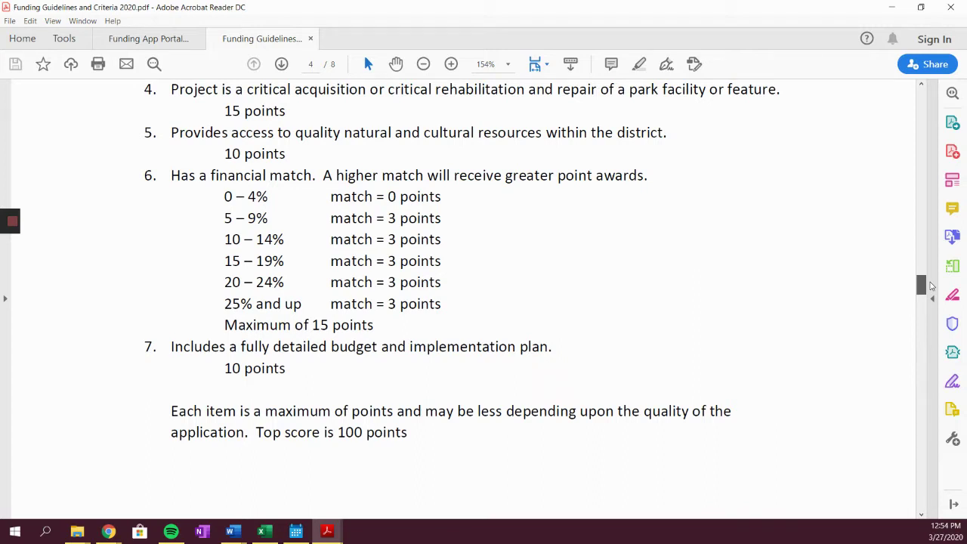
drag(931, 285, 897, 153)
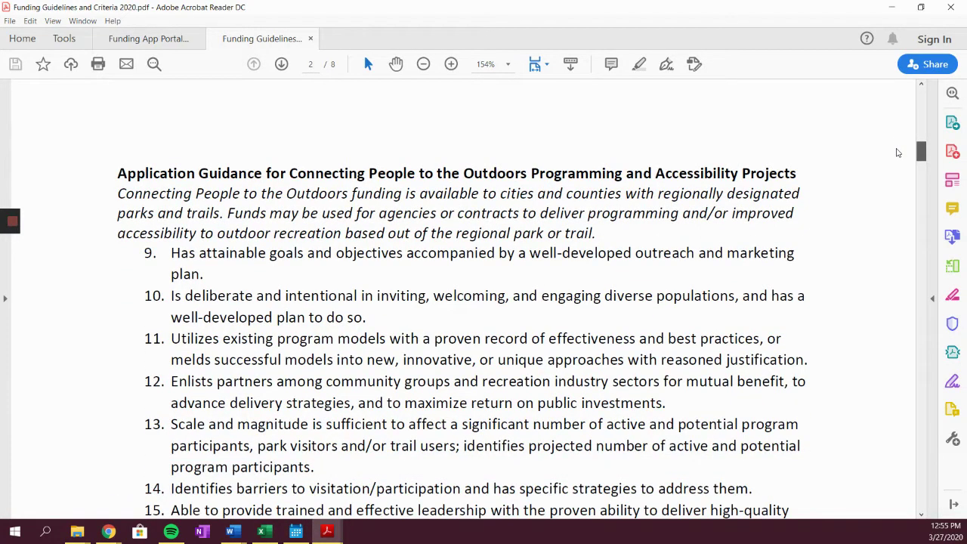
Step: Review the list of ineligible park and trail projects and reimbursement expenses on the guidelines' last page
drag(898, 153, 933, 488)
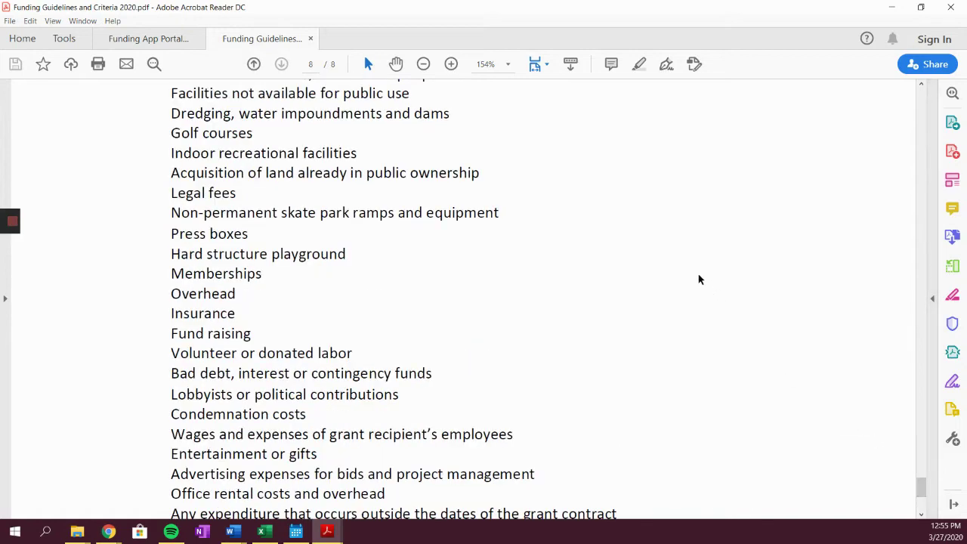
scroll(698, 279, up, 5)
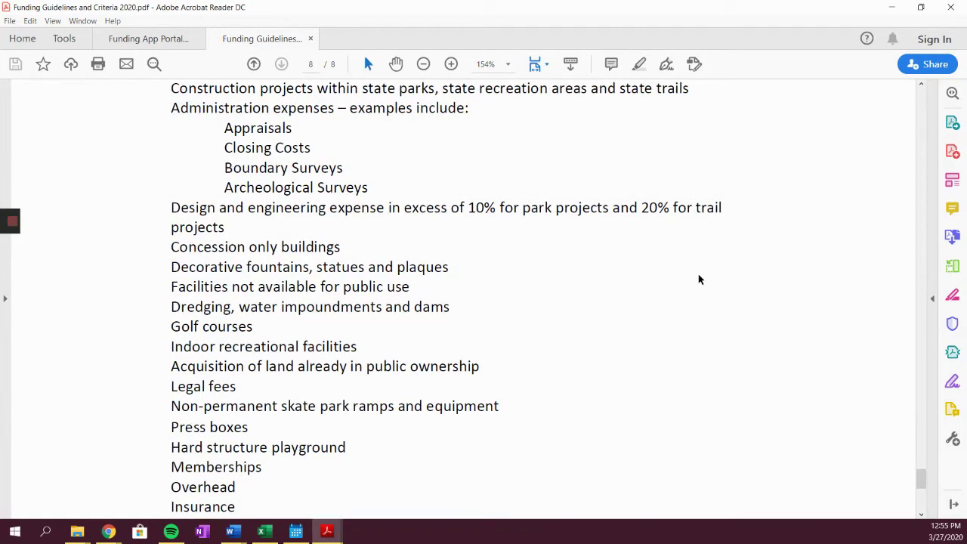
scroll(698, 279, up, 4)
scroll(720, 275, up, 1)
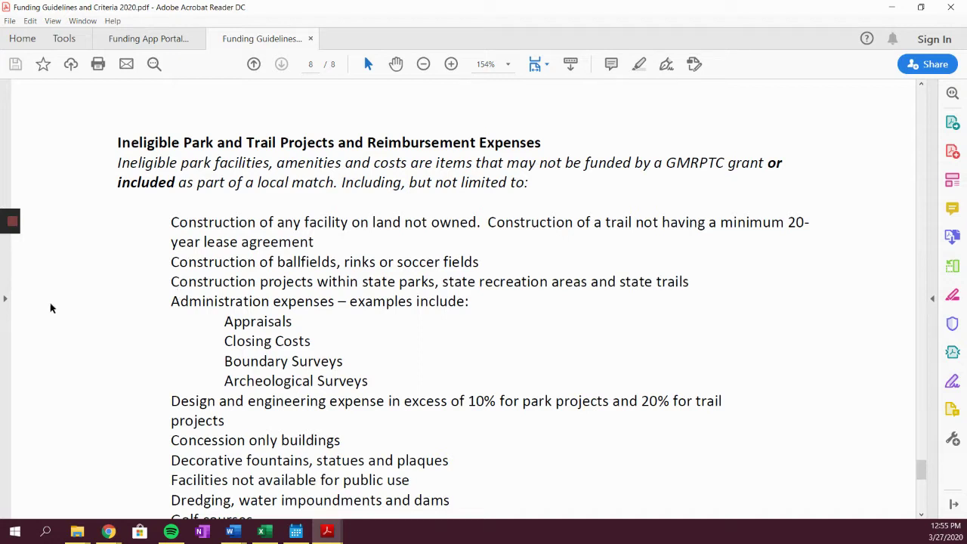
Step: Bring up Funding App Portal Instructions 2020.pdf and read its introduction and overview
click(154, 34)
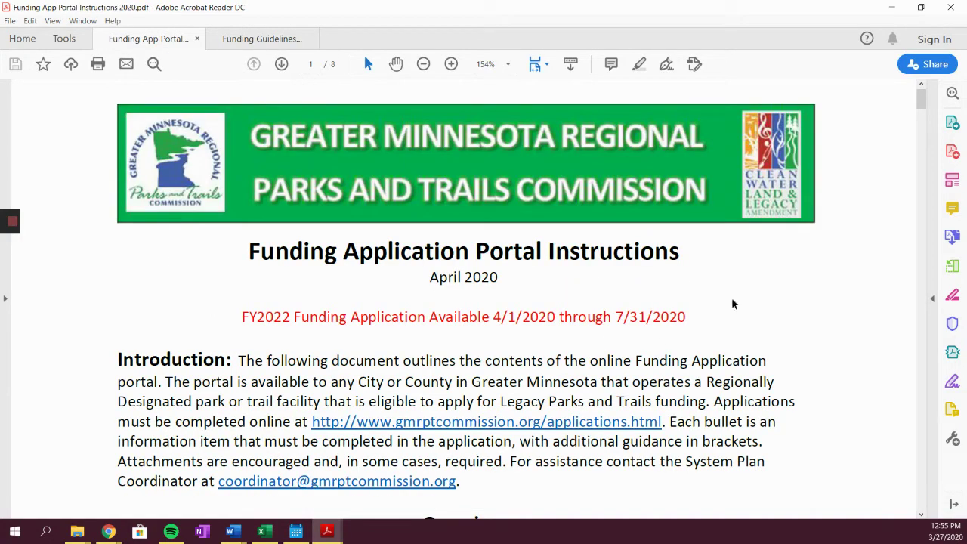
scroll(782, 284, down, 1)
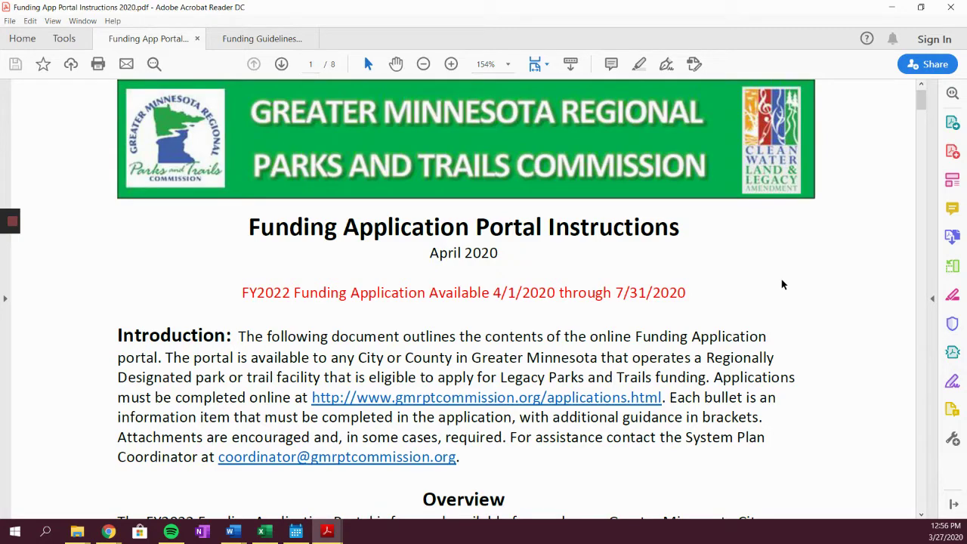
scroll(782, 284, down, 2)
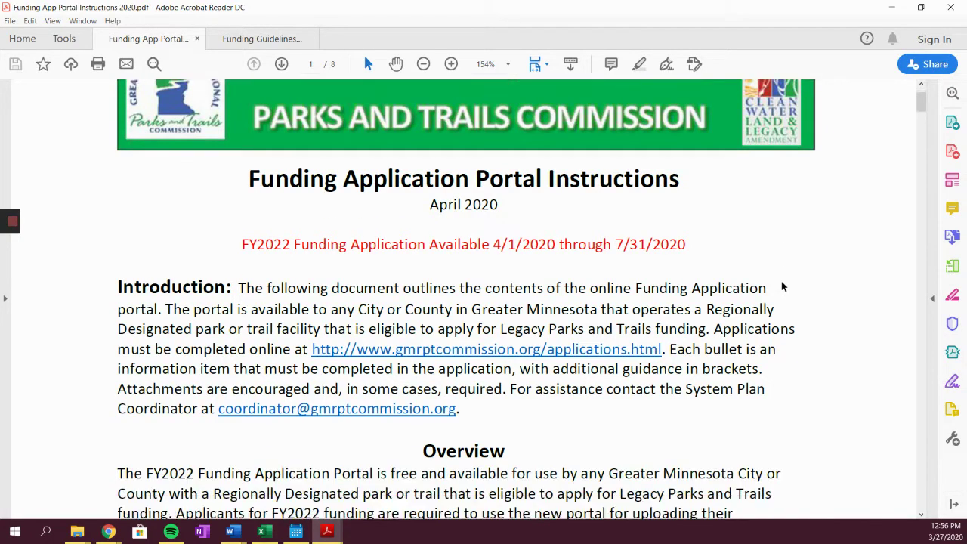
scroll(785, 293, down, 3)
scroll(787, 290, down, 10)
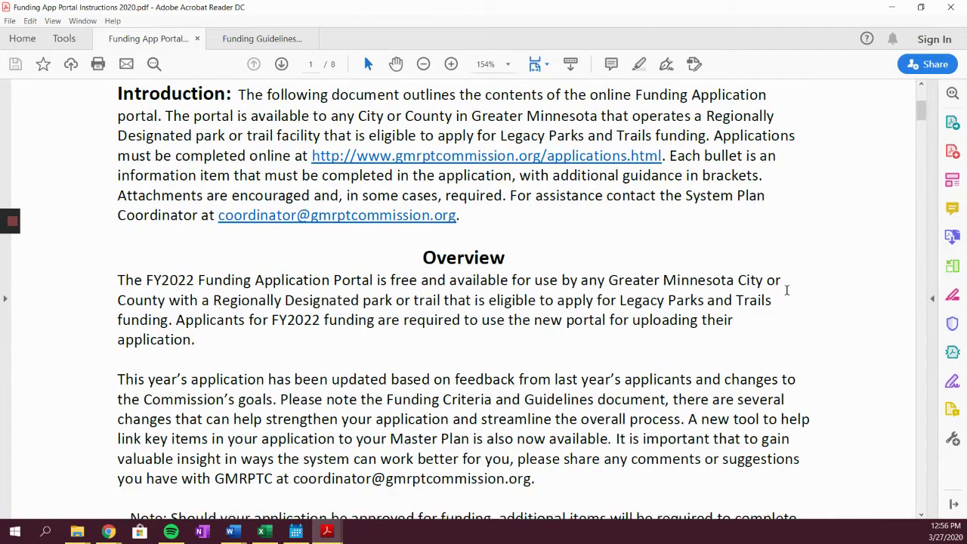
Step: Read through the contract deliverables, Special Funding Opportunity and Master Plan Linkage Feature sections to the General Tab field requirements
scroll(804, 299, down, 14)
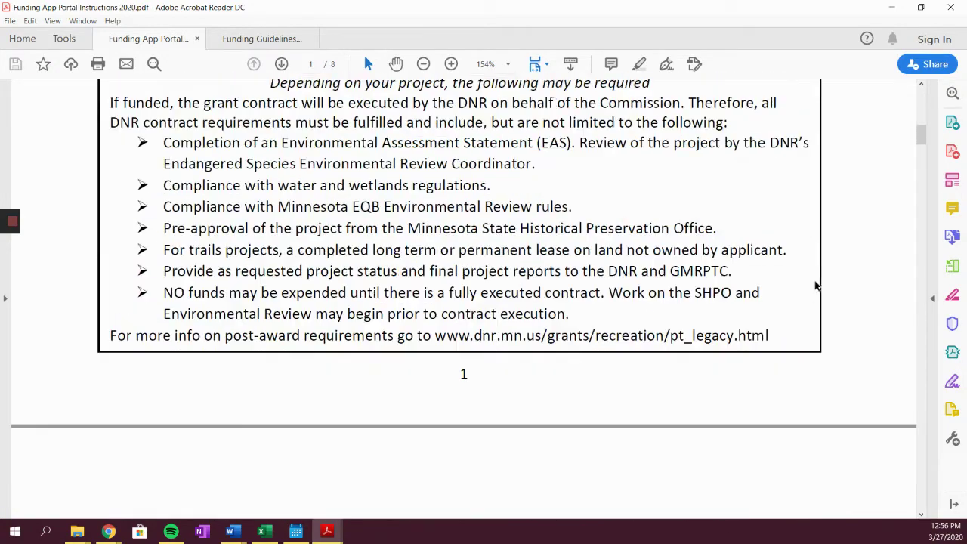
scroll(829, 316, down, 7)
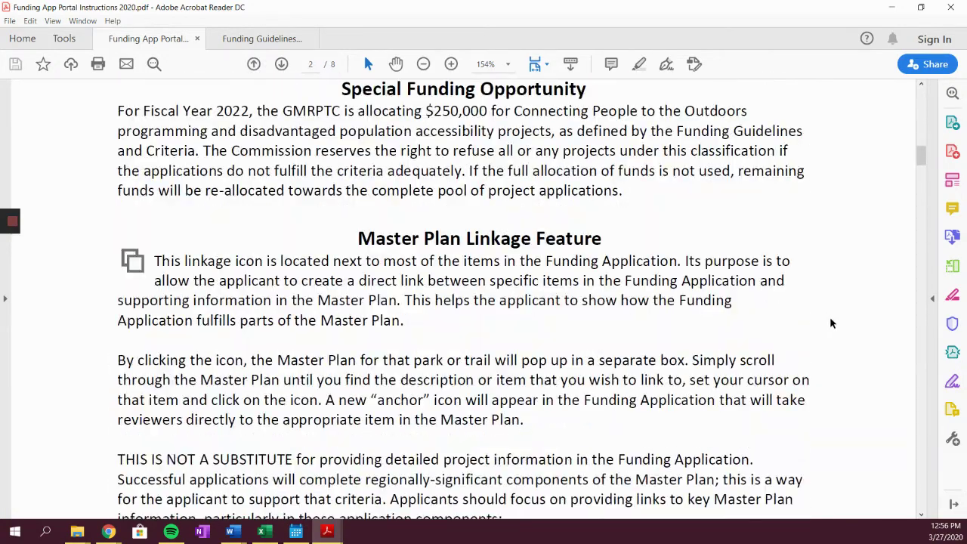
scroll(722, 295, down, 8)
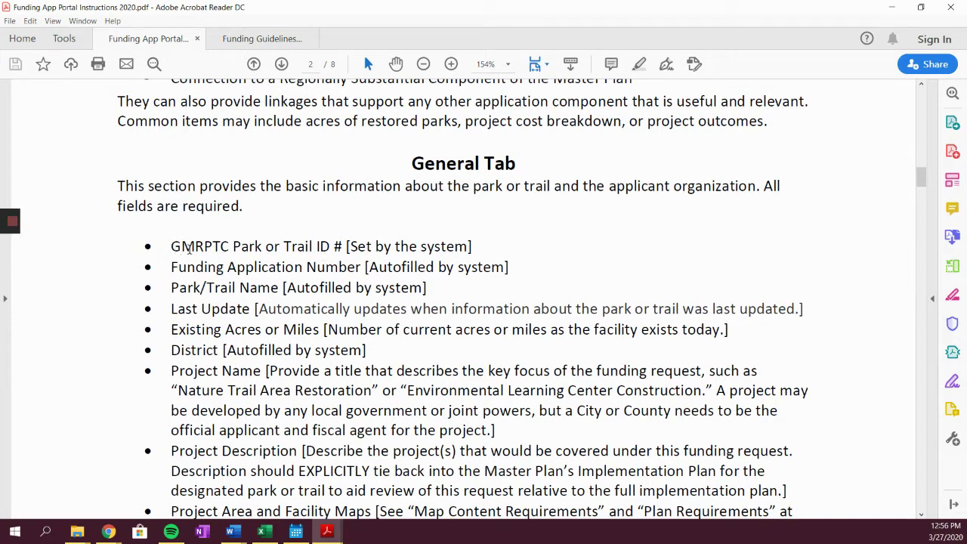
scroll(285, 249, down, 2)
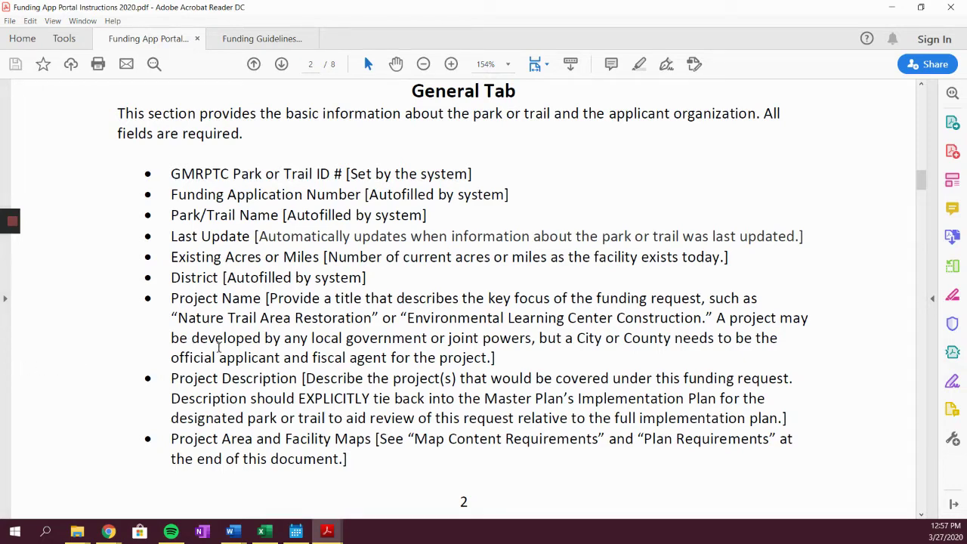
Step: Read the portal instructions from the applicant organization fields through the funding category, acreage, trail mile and program count fields to Project Outcomes
scroll(219, 348, down, 5)
scroll(252, 330, down, 11)
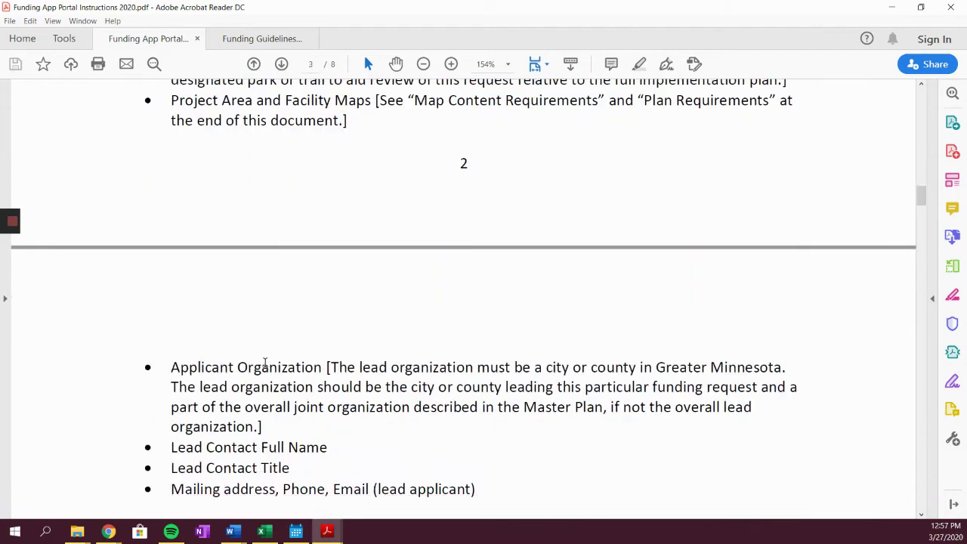
scroll(294, 373, down, 7)
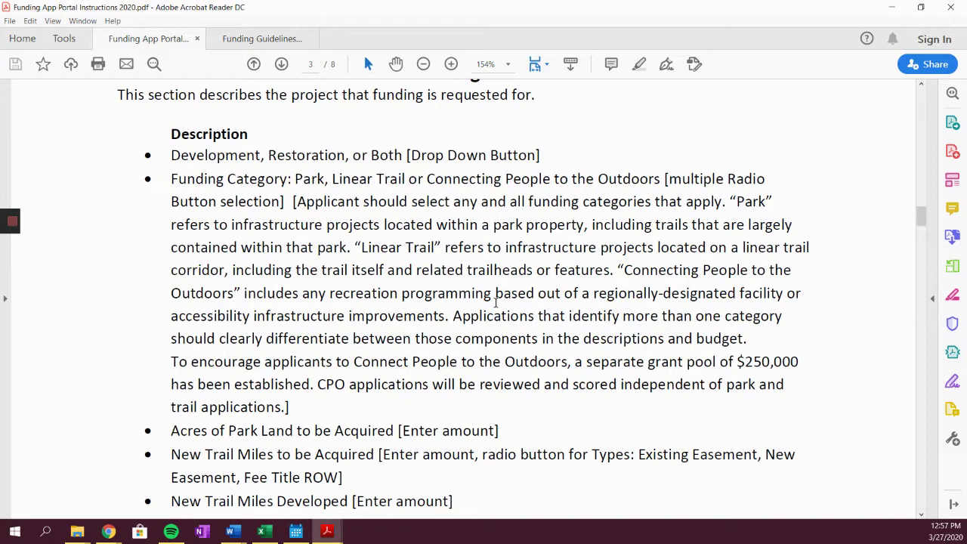
scroll(496, 303, down, 1)
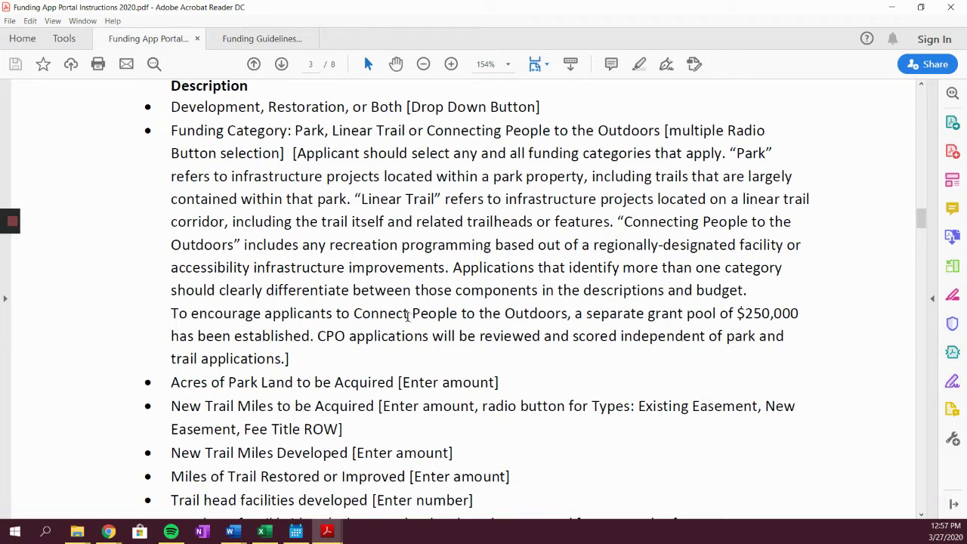
scroll(407, 315, down, 1)
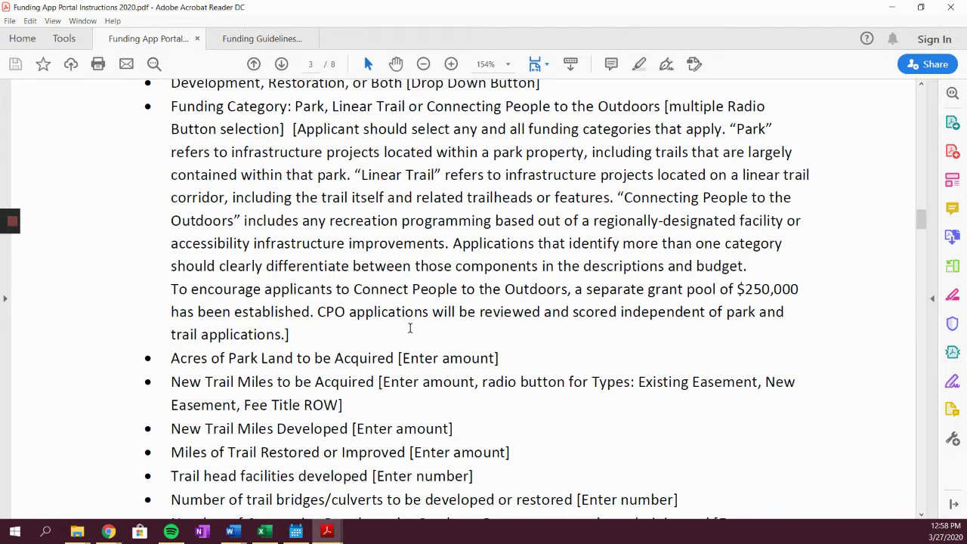
scroll(410, 327, down, 3)
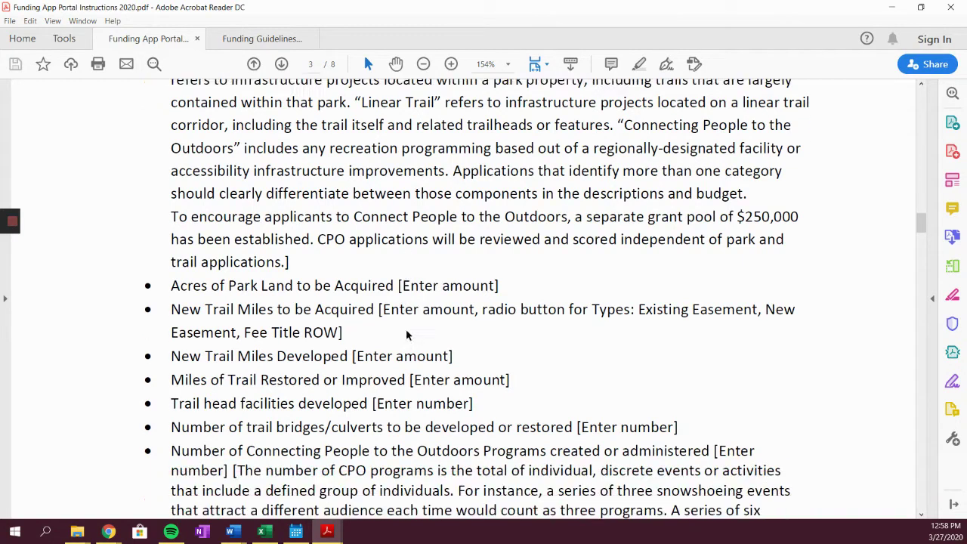
scroll(406, 330, down, 2)
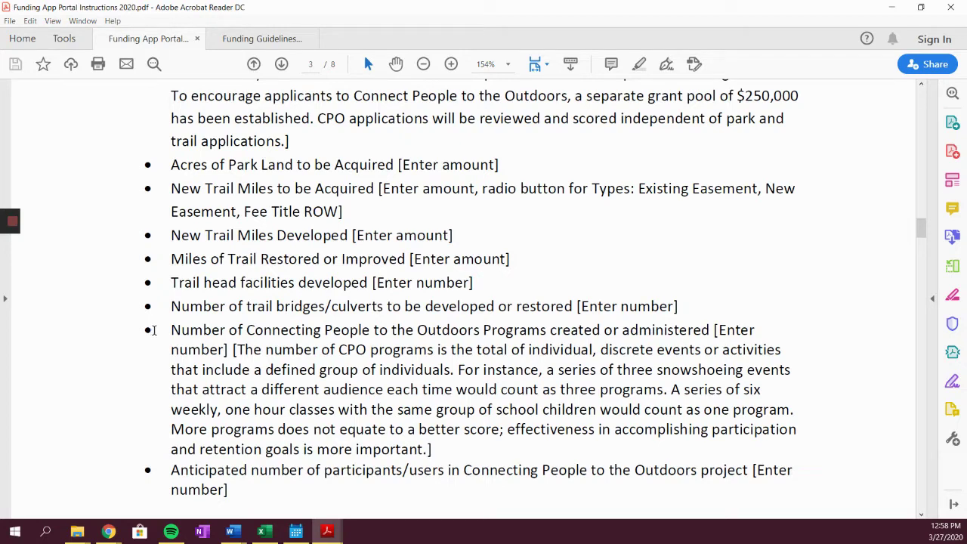
scroll(158, 324, down, 2)
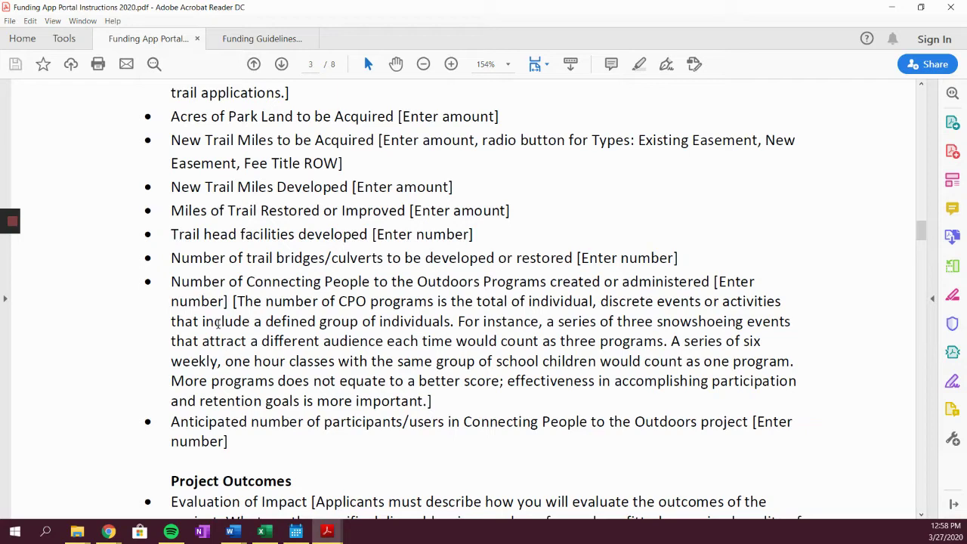
scroll(217, 312, down, 1)
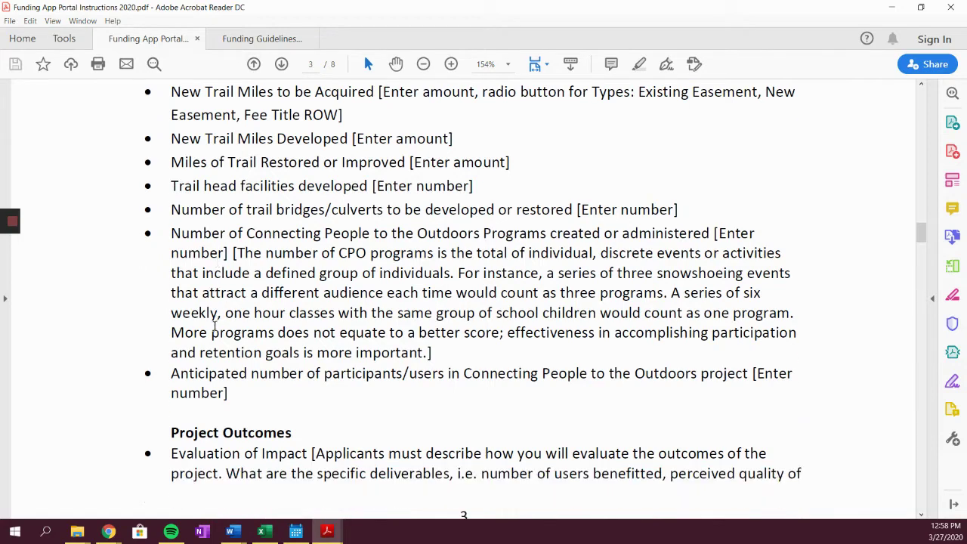
scroll(62, 376, down, 1)
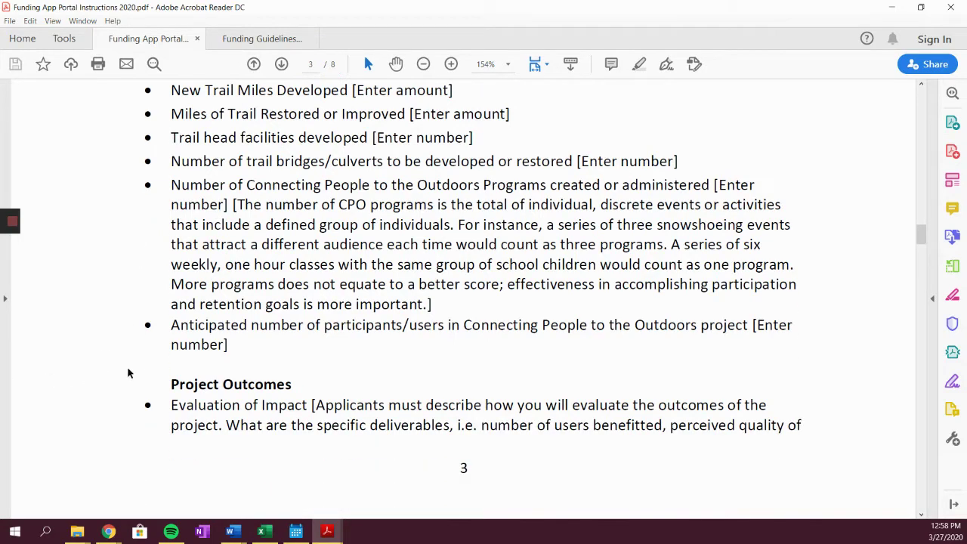
Step: Switch to the browser and open the online application portal from the Commission's Applications page
click(892, 7)
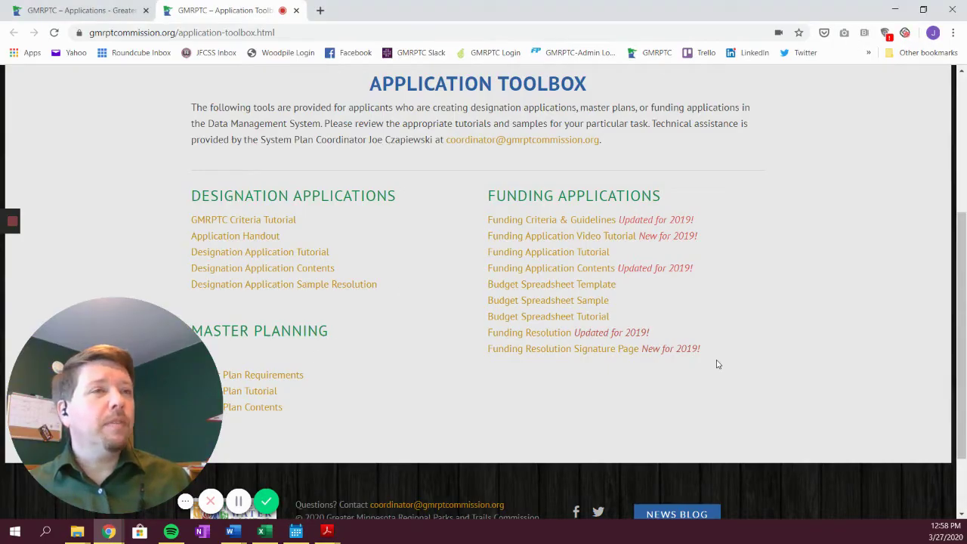
scroll(755, 337, up, 3)
scroll(757, 337, down, 1)
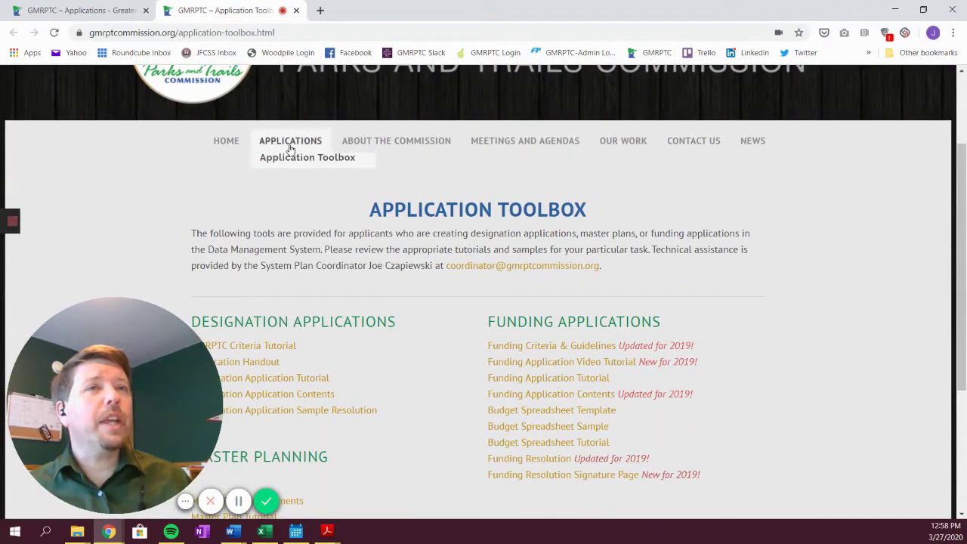
click(290, 143)
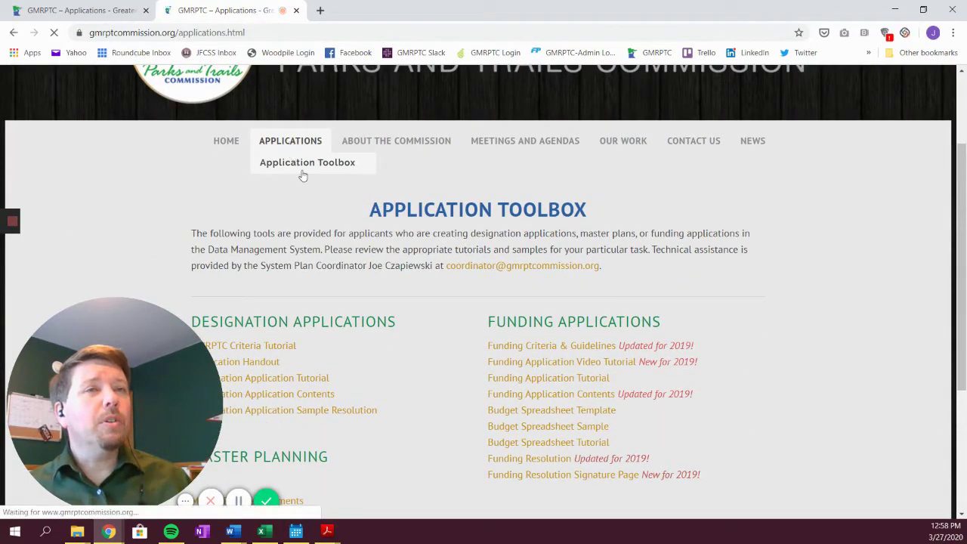
scroll(364, 235, down, 3)
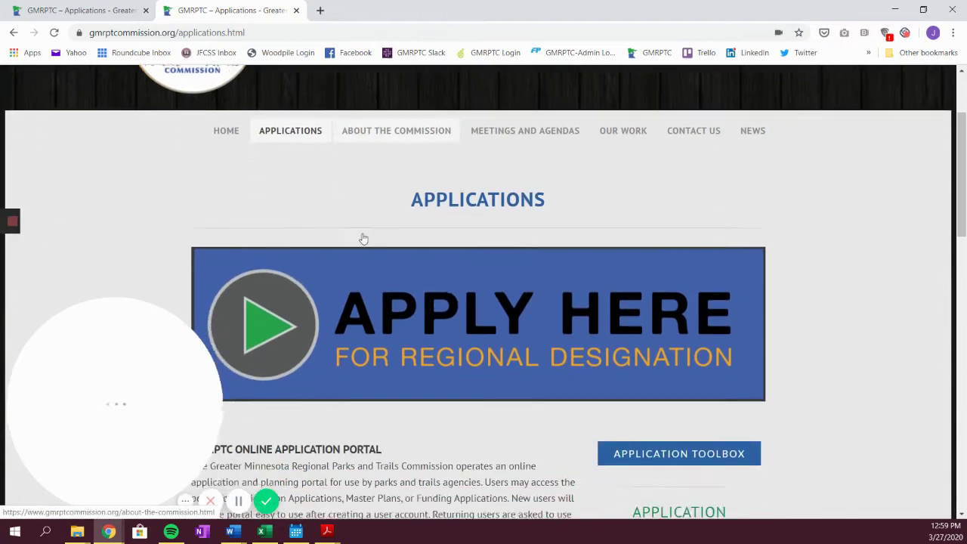
click(479, 269)
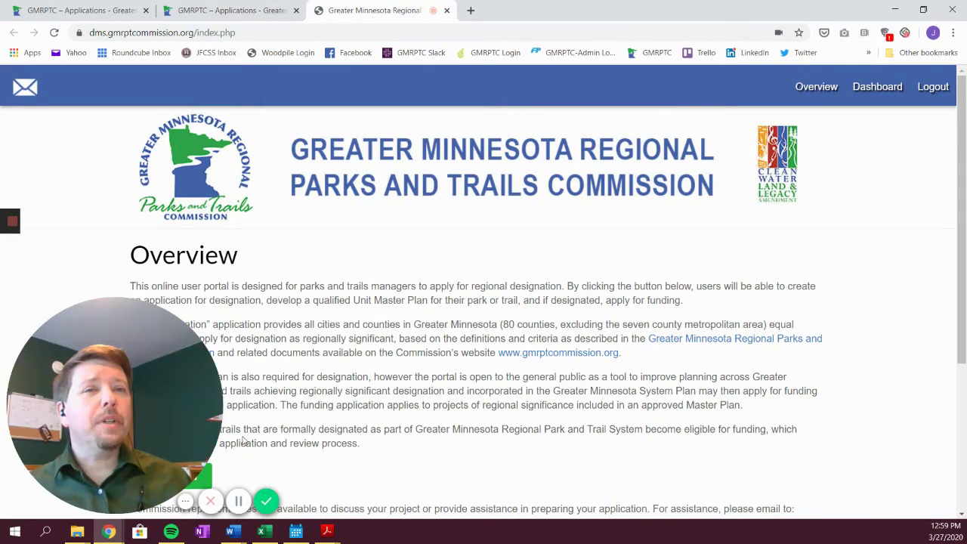
Step: Get started from the portal overview and open the existing park application to show its designation, master plan and funding applications
click(101, 496)
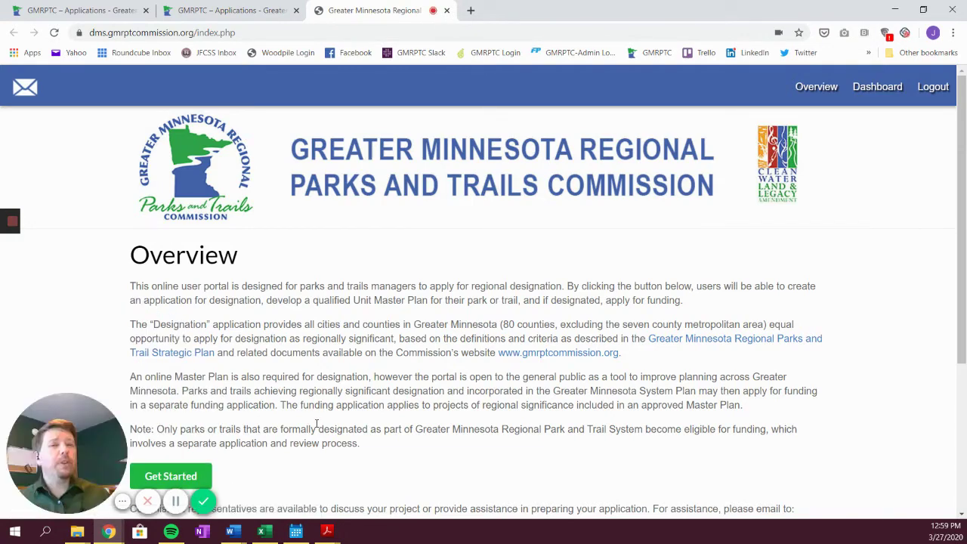
scroll(256, 401, down, 3)
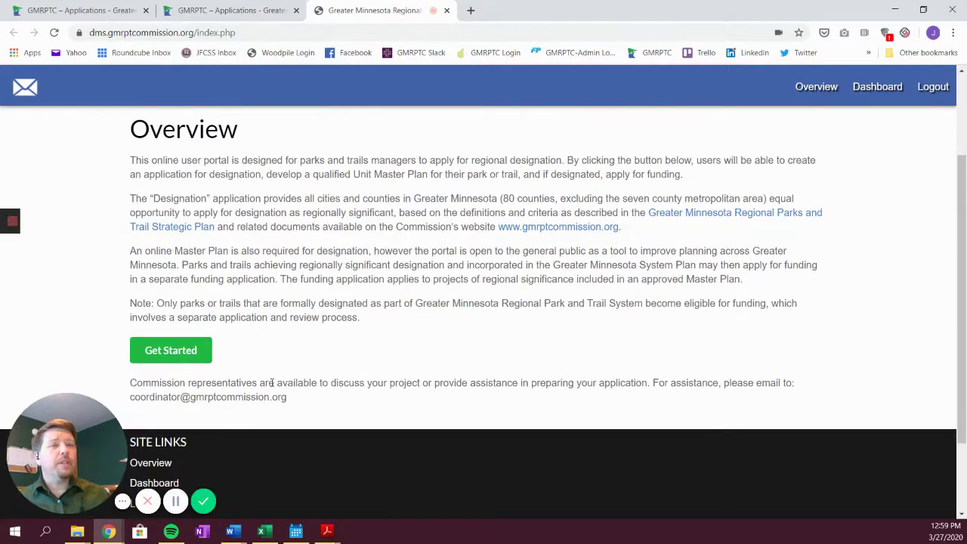
click(171, 353)
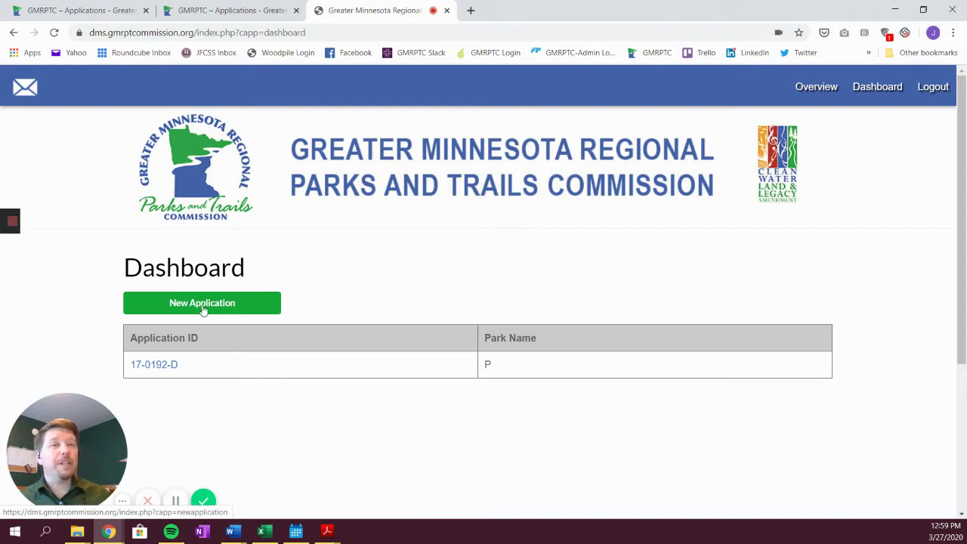
click(163, 365)
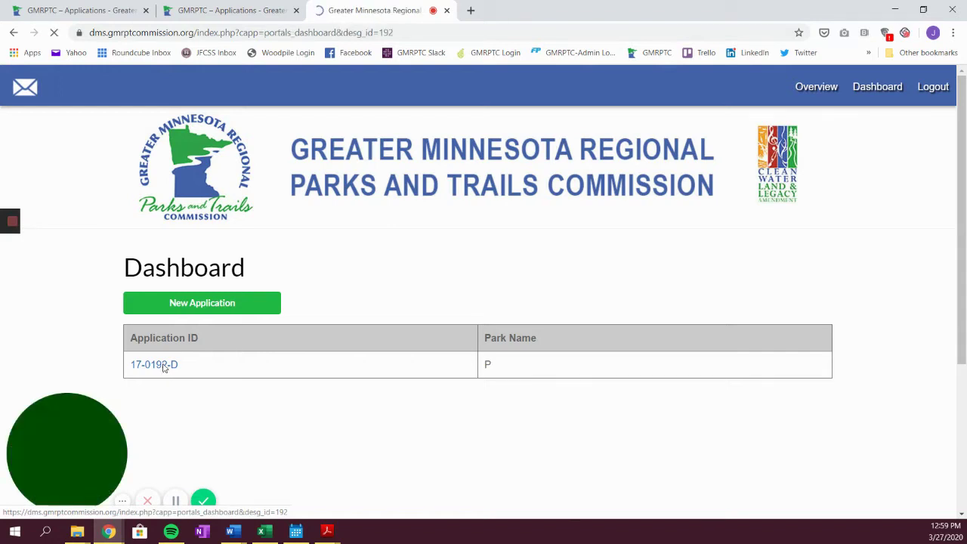
scroll(312, 345, down, 1)
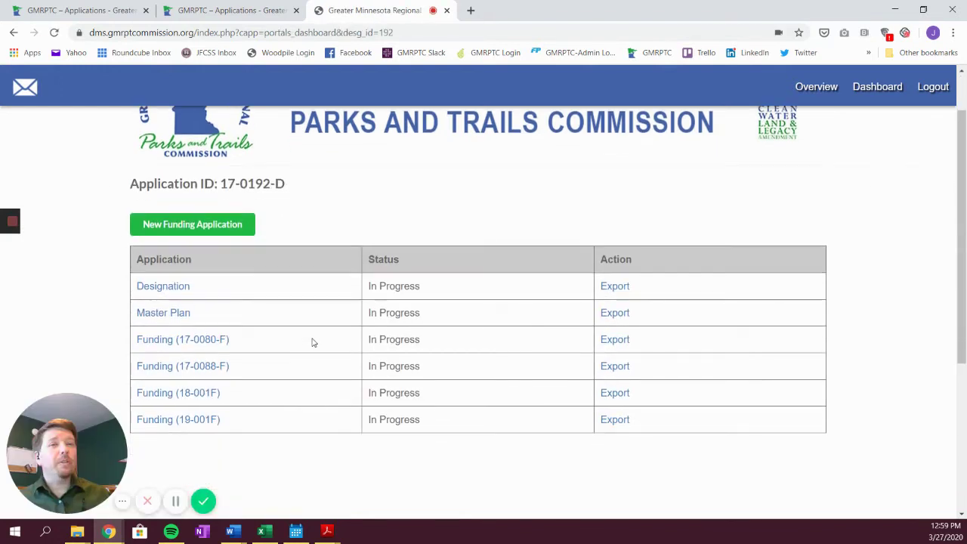
scroll(314, 344, down, 1)
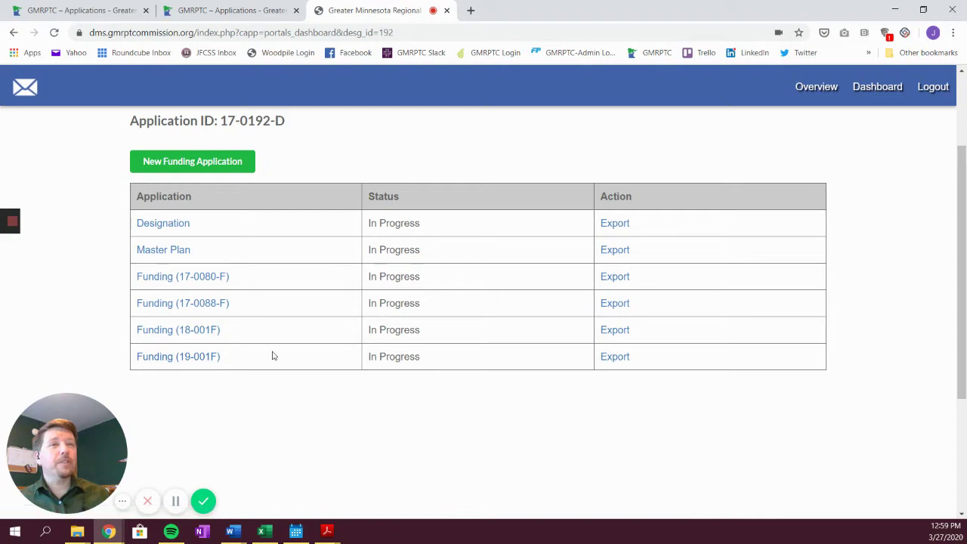
scroll(272, 356, up, 1)
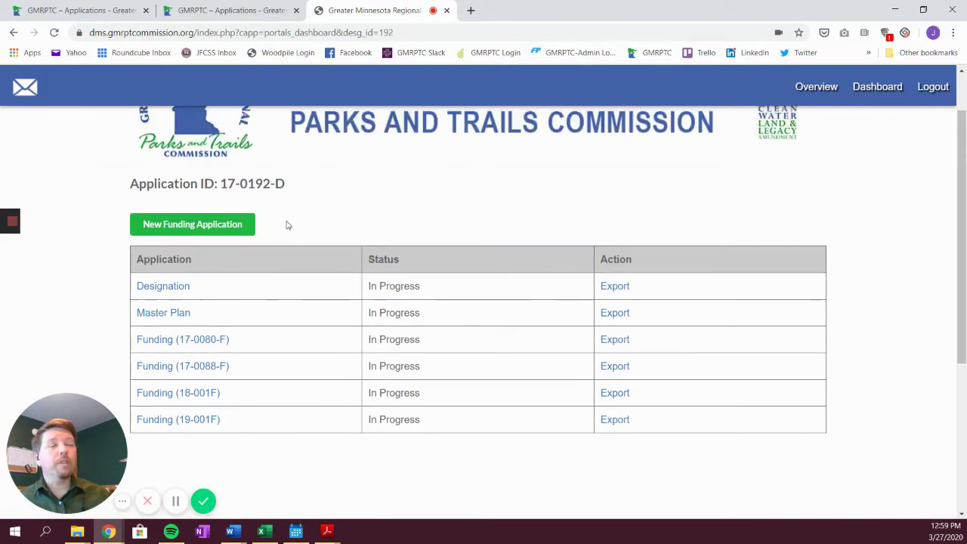
Step: Start a new funding application to read its opening date and deadline notice, and return to the application list
click(203, 226)
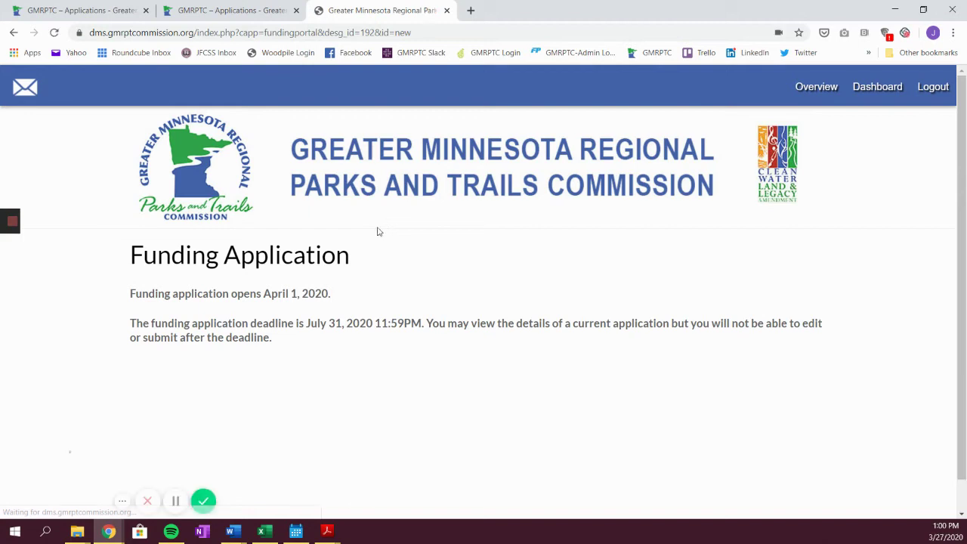
scroll(393, 281, down, 1)
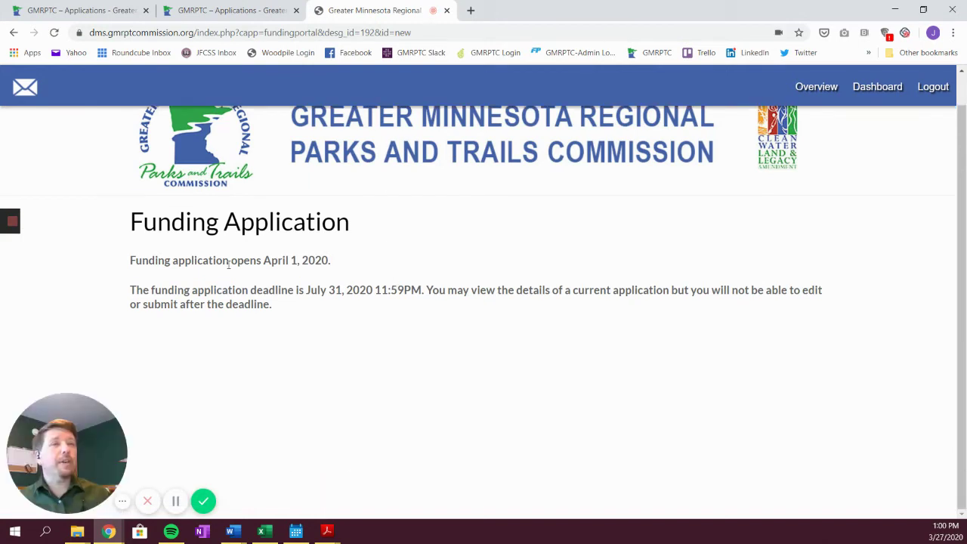
click(13, 33)
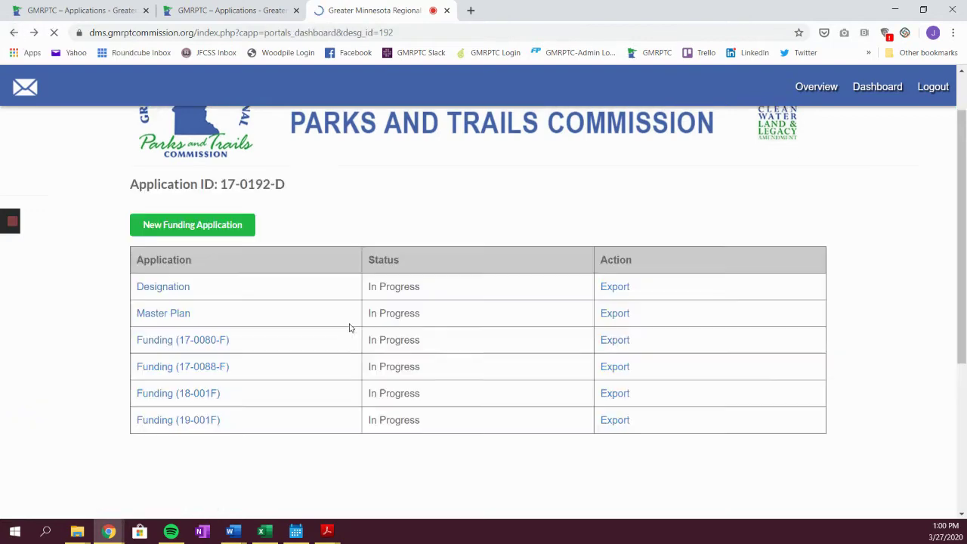
Step: Open the most recent (2019) funding application in the list and review its deadline, instructions link and section layout
scroll(272, 417, down, 1)
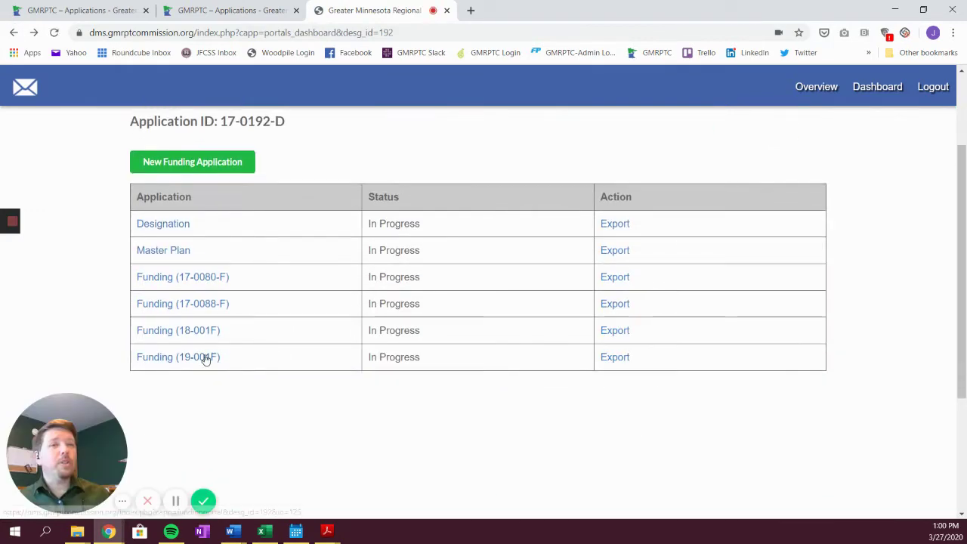
click(205, 359)
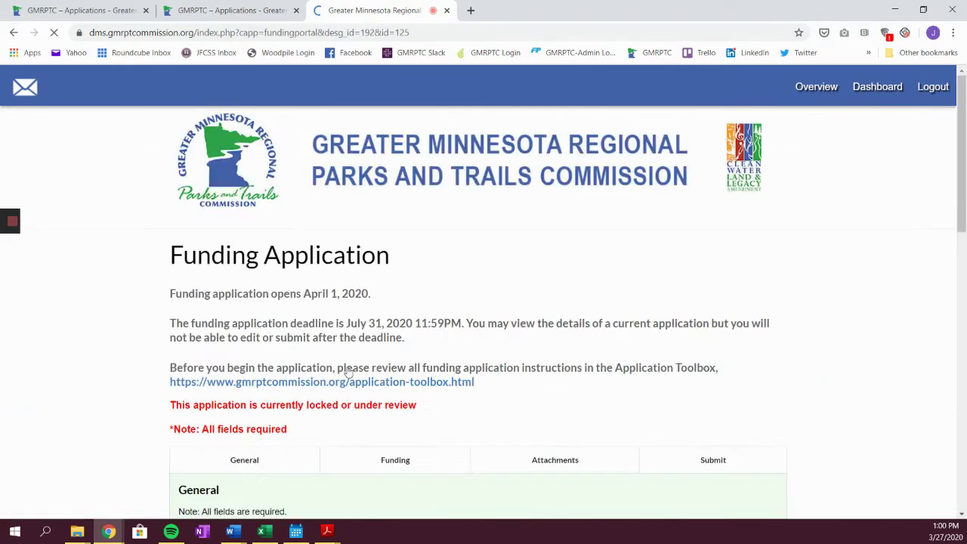
scroll(402, 318, down, 1)
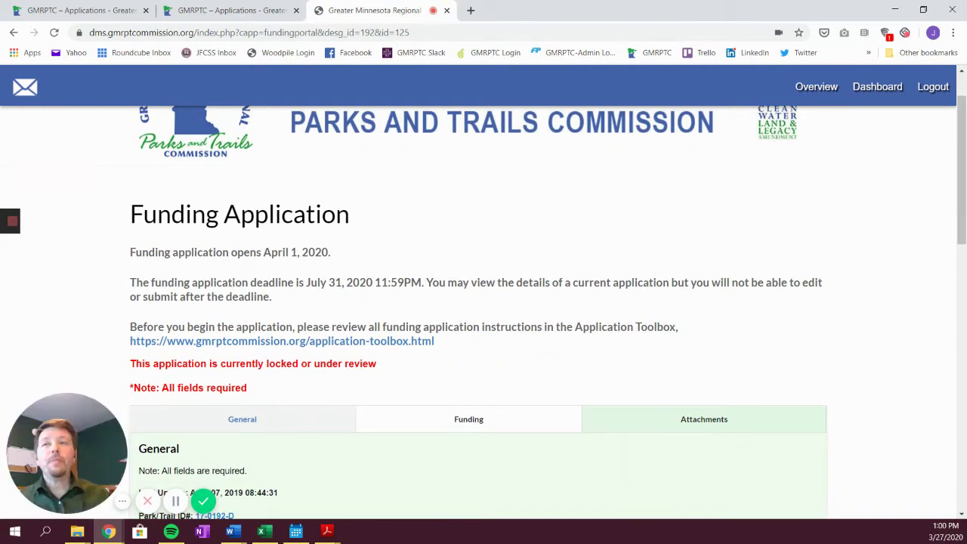
scroll(411, 322, down, 1)
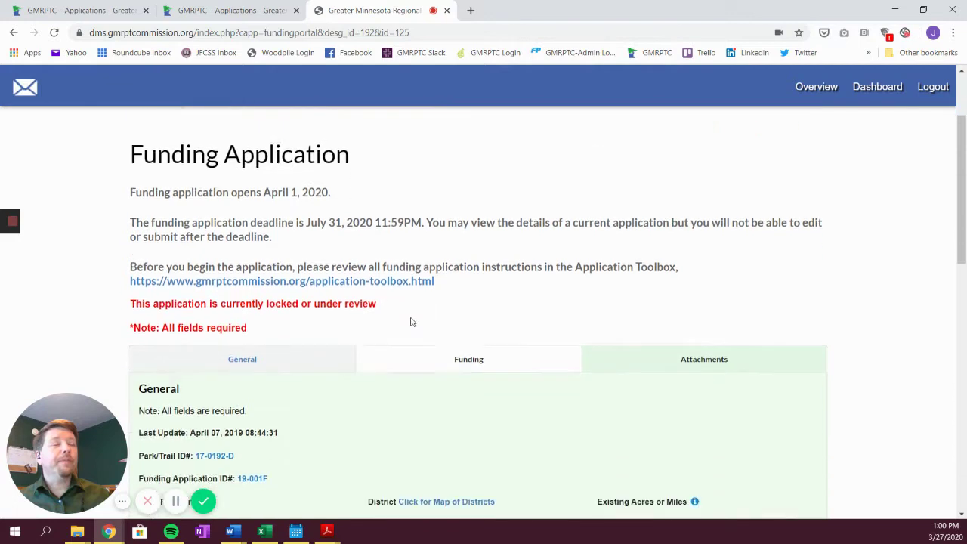
scroll(412, 322, down, 1)
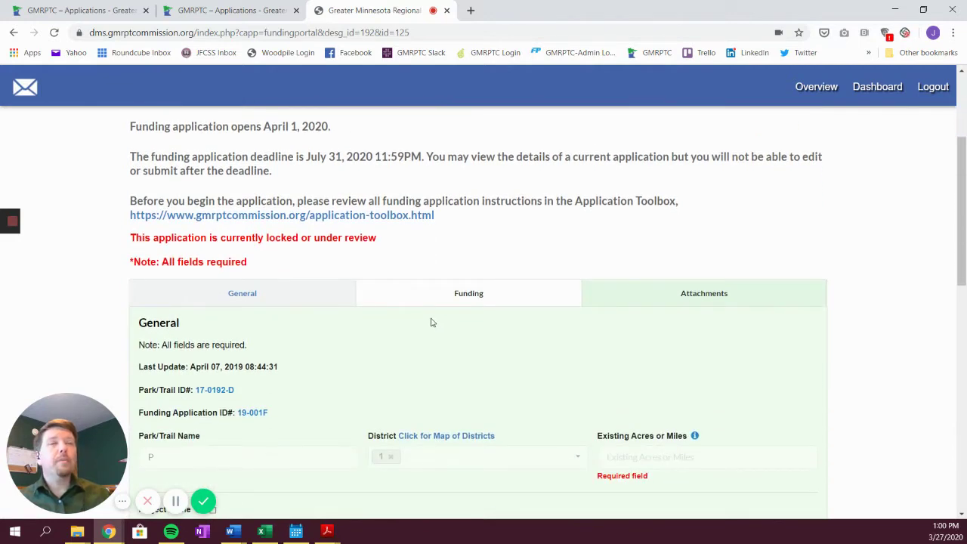
scroll(431, 322, up, 1)
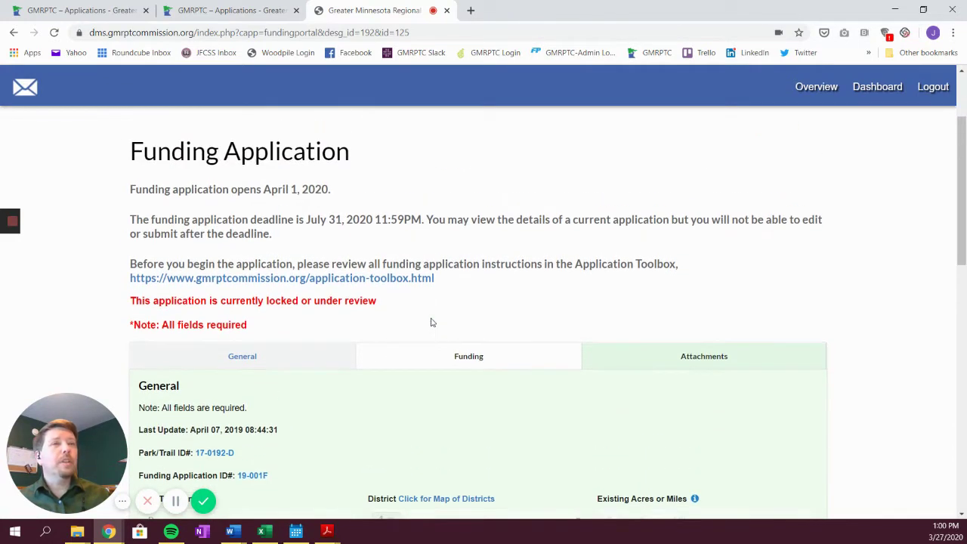
scroll(432, 323, up, 1)
scroll(432, 322, down, 1)
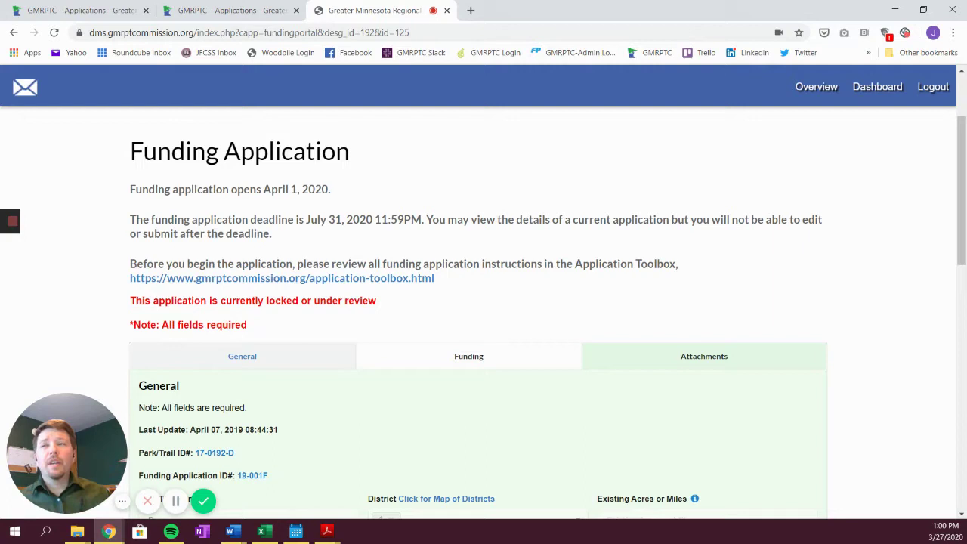
Step: Review the General section's fields from park ID, name, district and existing acres to project name and description
scroll(518, 280, down, 2)
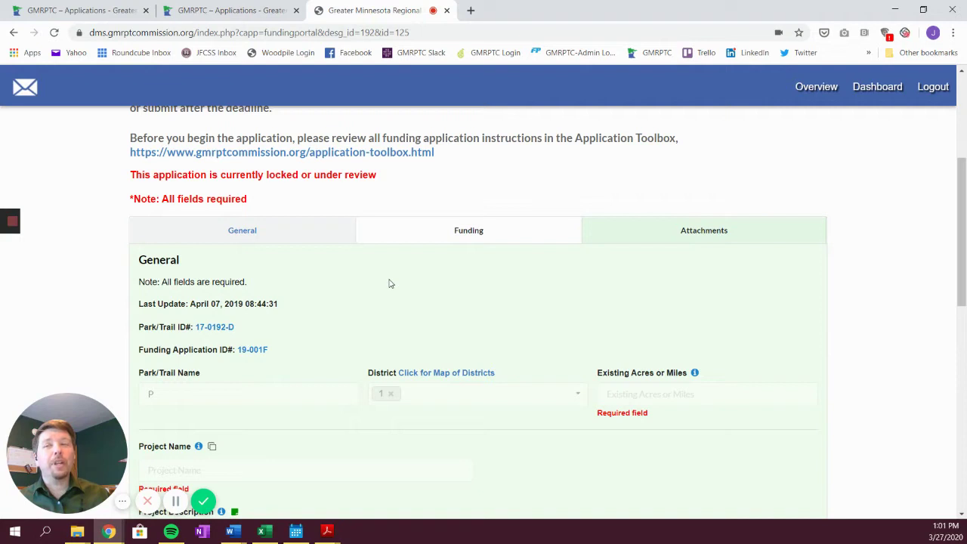
scroll(393, 283, down, 2)
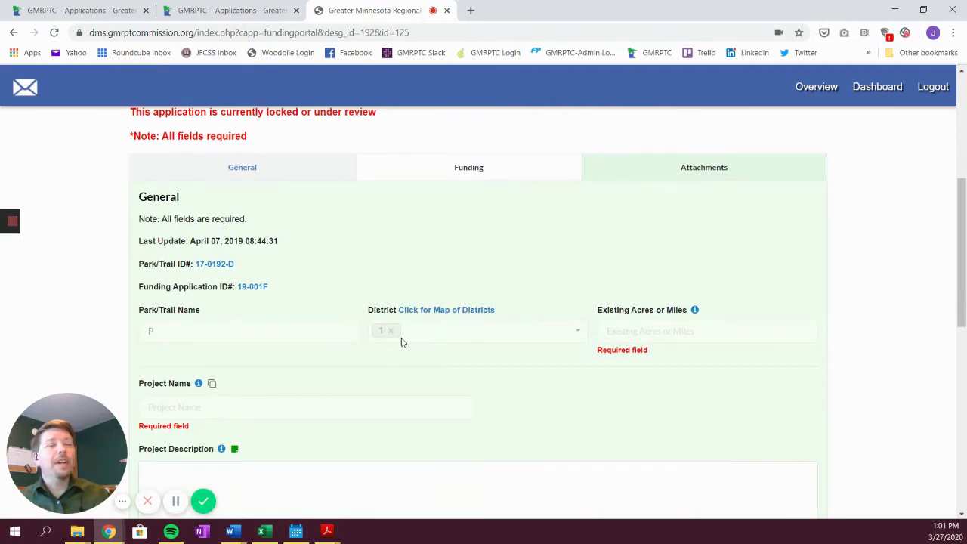
scroll(419, 350, down, 2)
scroll(418, 351, up, 1)
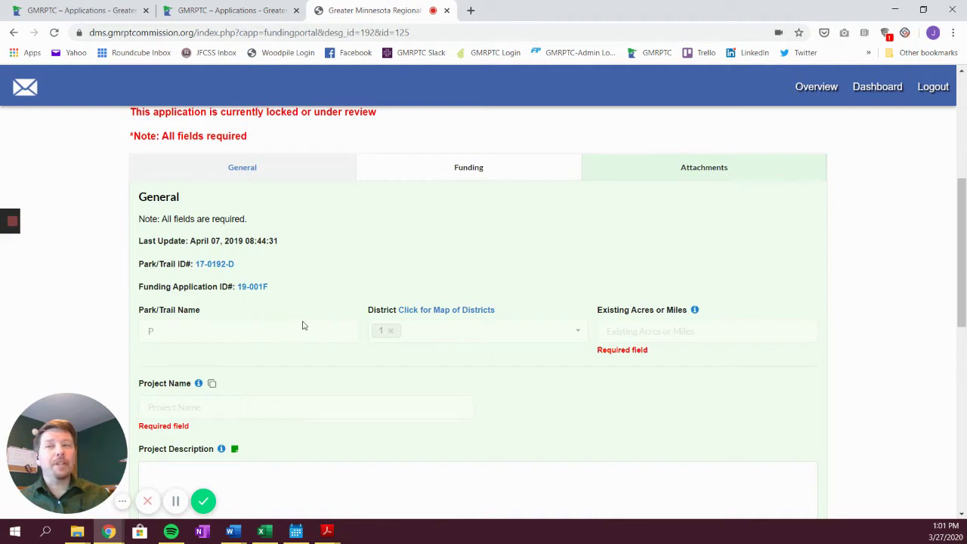
scroll(303, 325, down, 1)
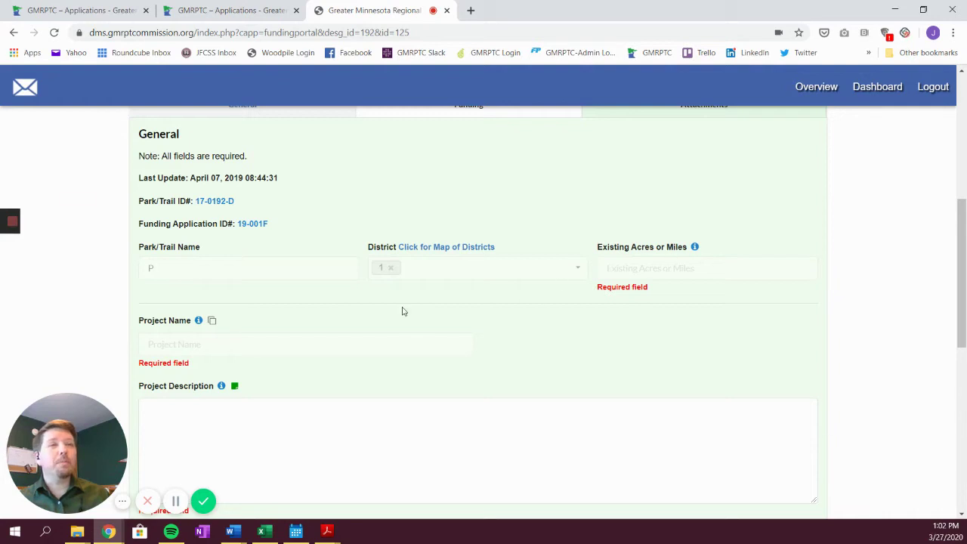
Step: Review the General section's project name, project description, and project area and facility maps fields, including their master plan anchors
scroll(381, 318, down, 1)
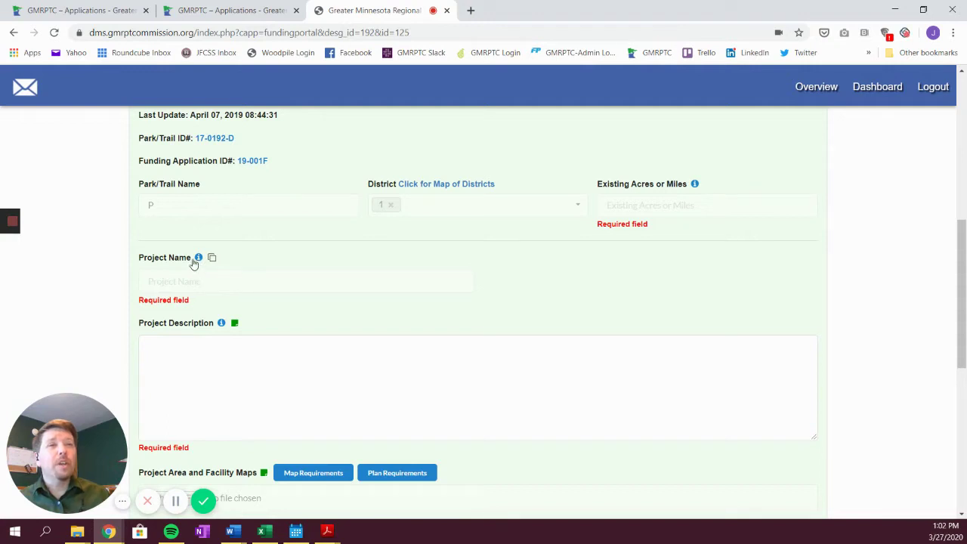
mouse_move(199, 259)
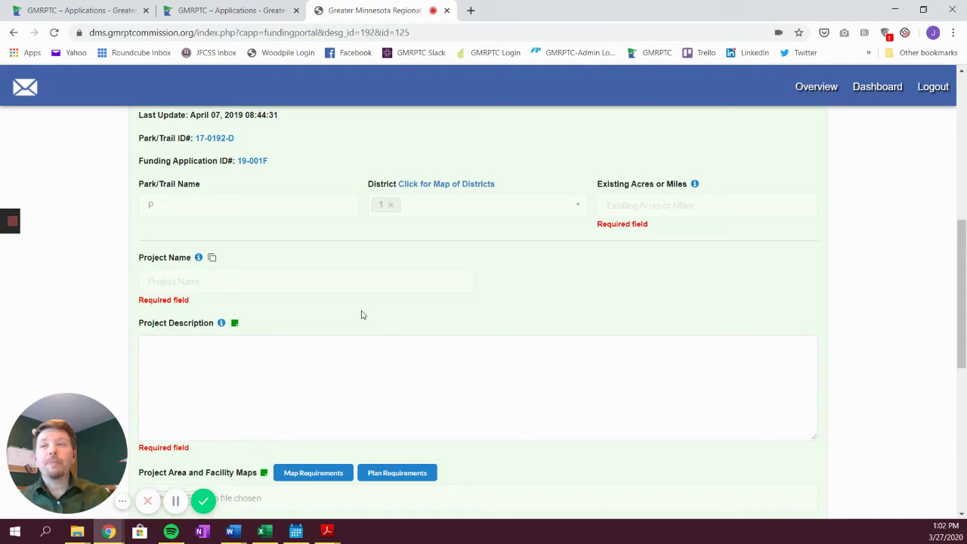
scroll(361, 314, down, 1)
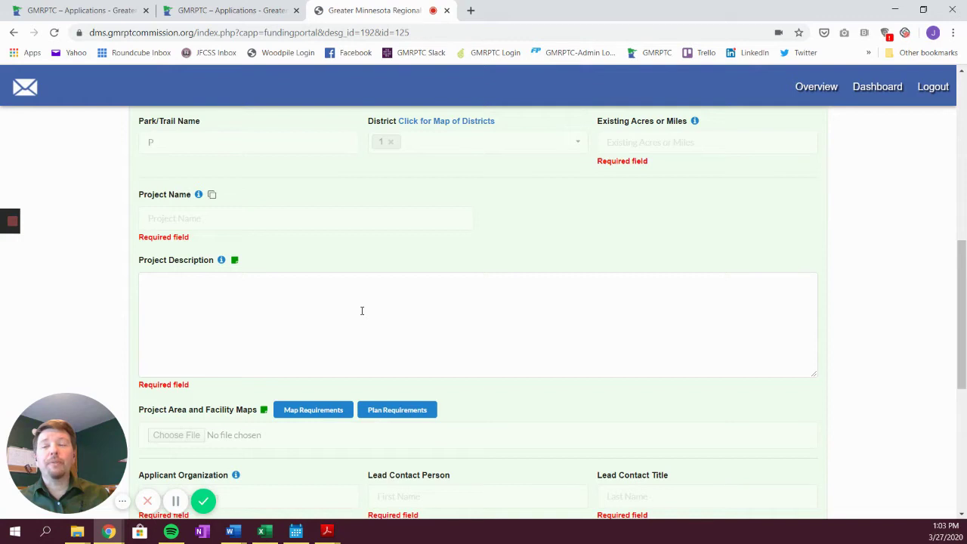
scroll(362, 310, down, 1)
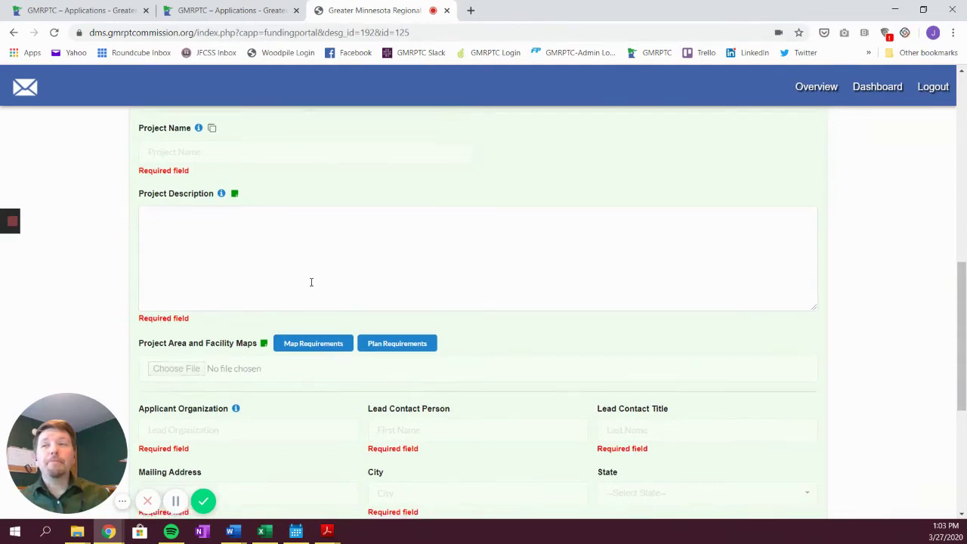
scroll(311, 282, down, 1)
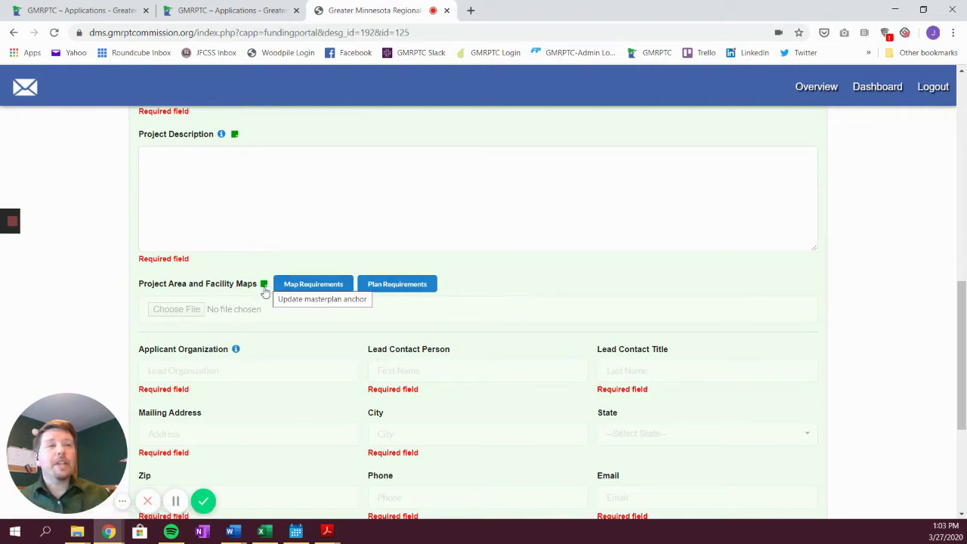
Step: Anchor the Project Name field to Development Plan Overview in the master plan's Development/Acquisition section, and follow the anchor to check it
scroll(267, 317, up, 3)
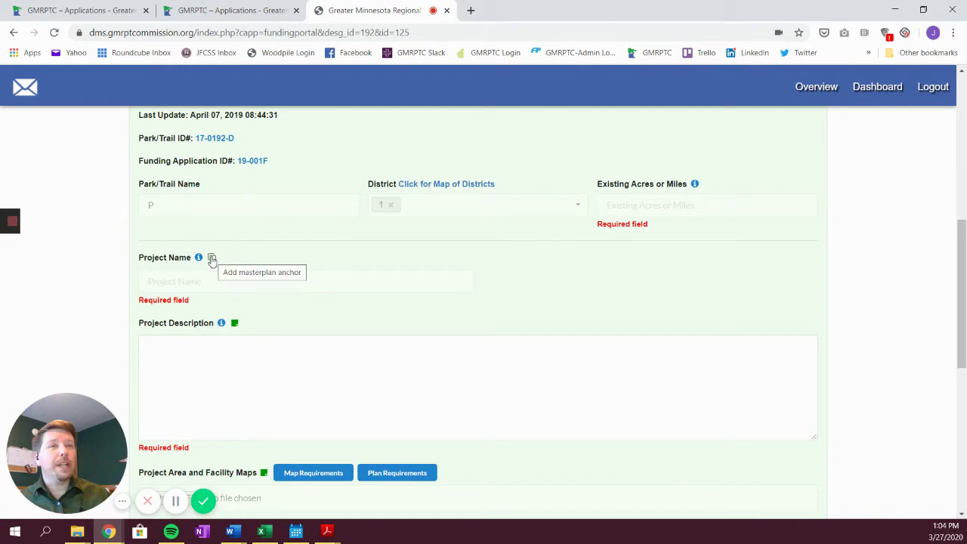
click(212, 258)
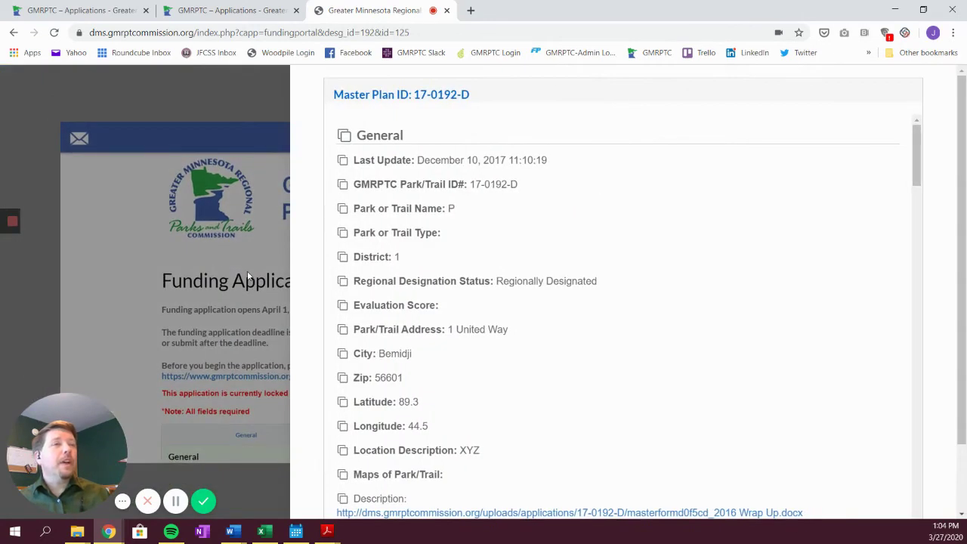
scroll(671, 212, down, 3)
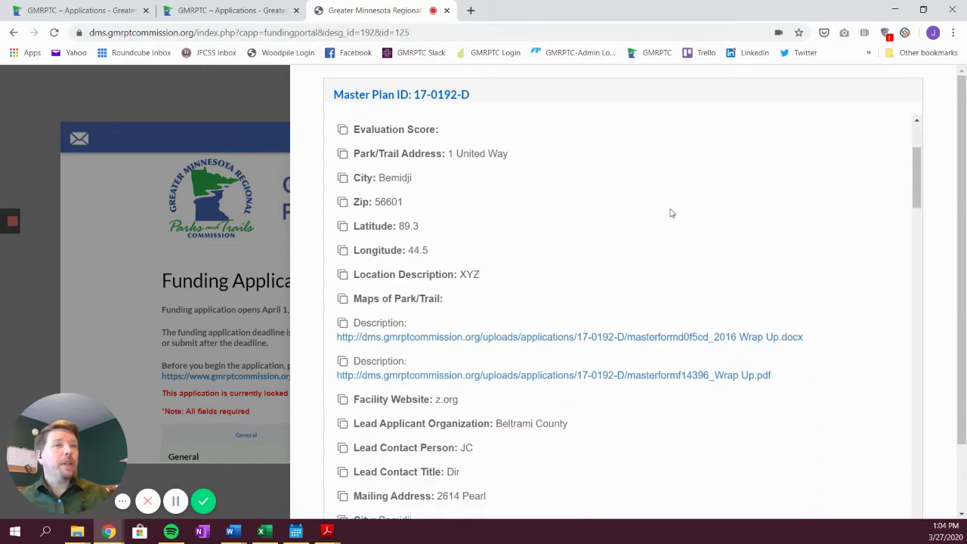
scroll(588, 238, down, 3)
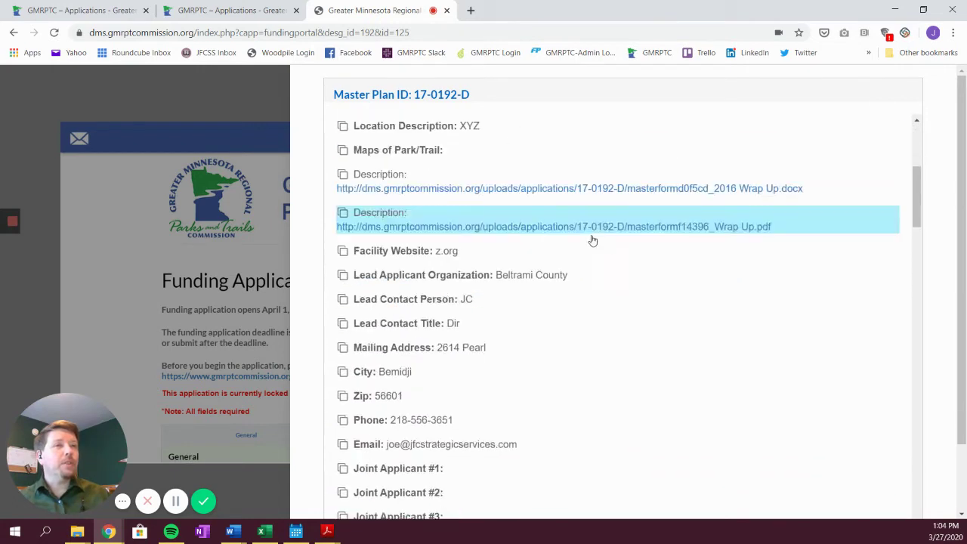
scroll(580, 301, down, 6)
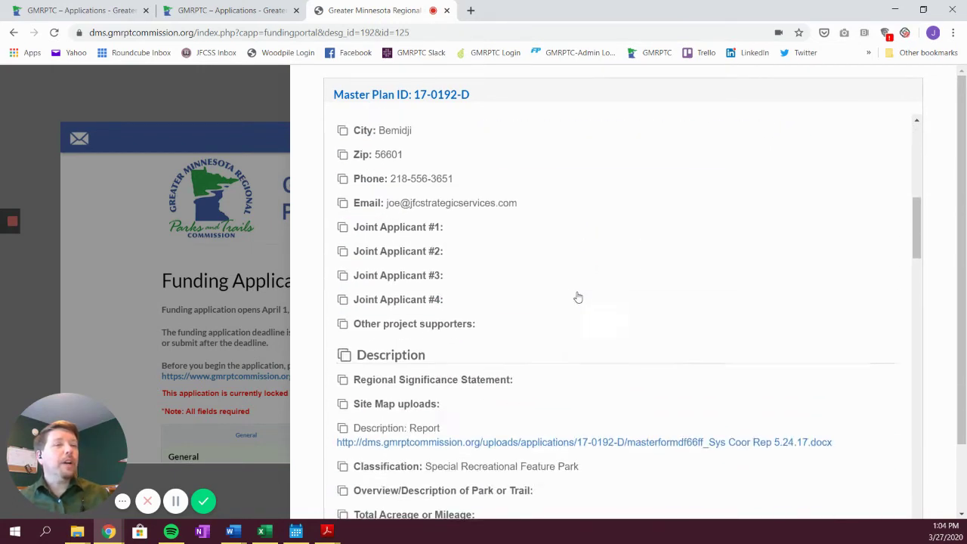
scroll(578, 297, up, 1)
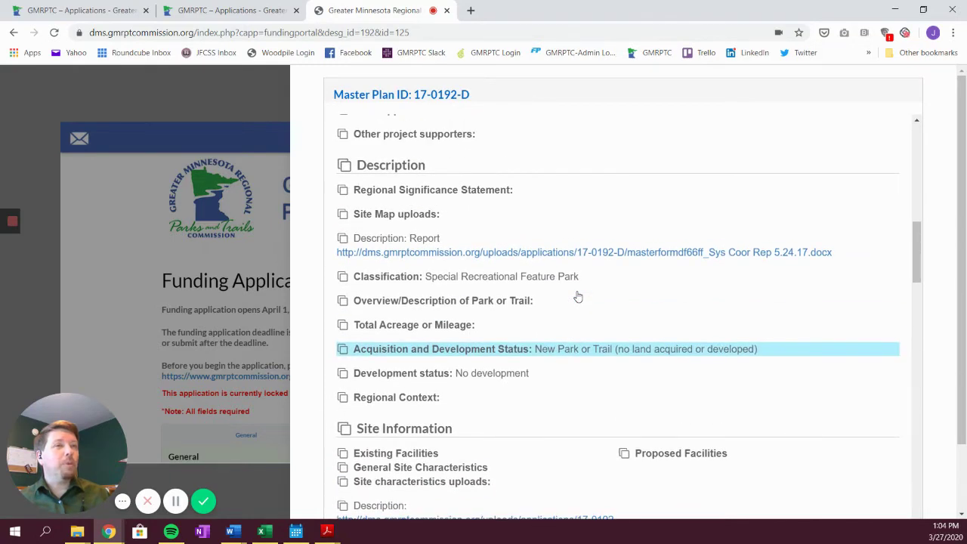
scroll(578, 297, down, 1)
scroll(562, 268, down, 3)
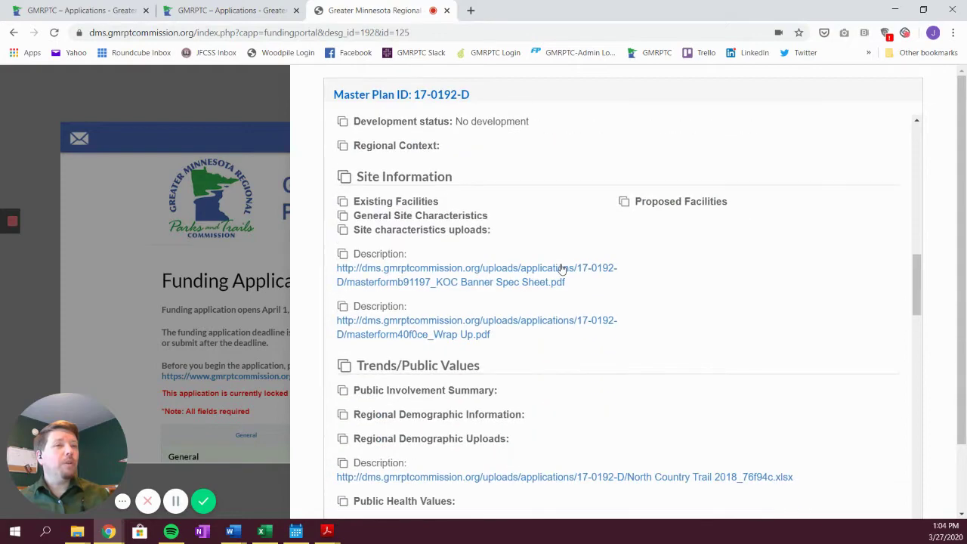
scroll(562, 268, down, 5)
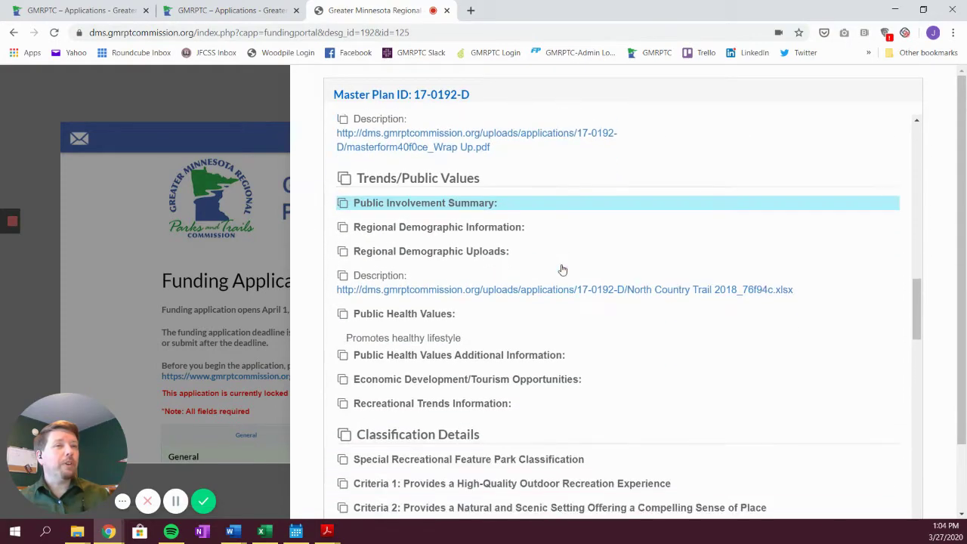
scroll(572, 315, down, 2)
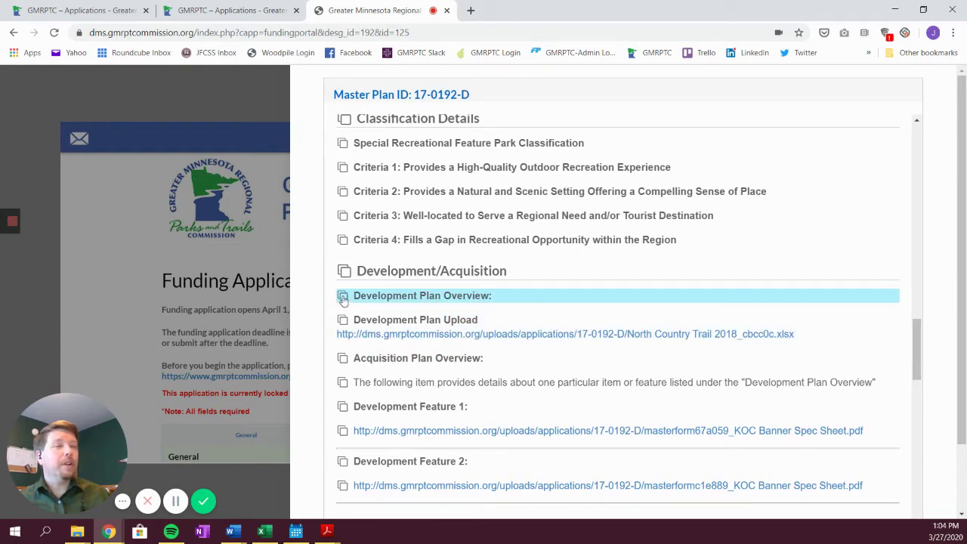
click(343, 298)
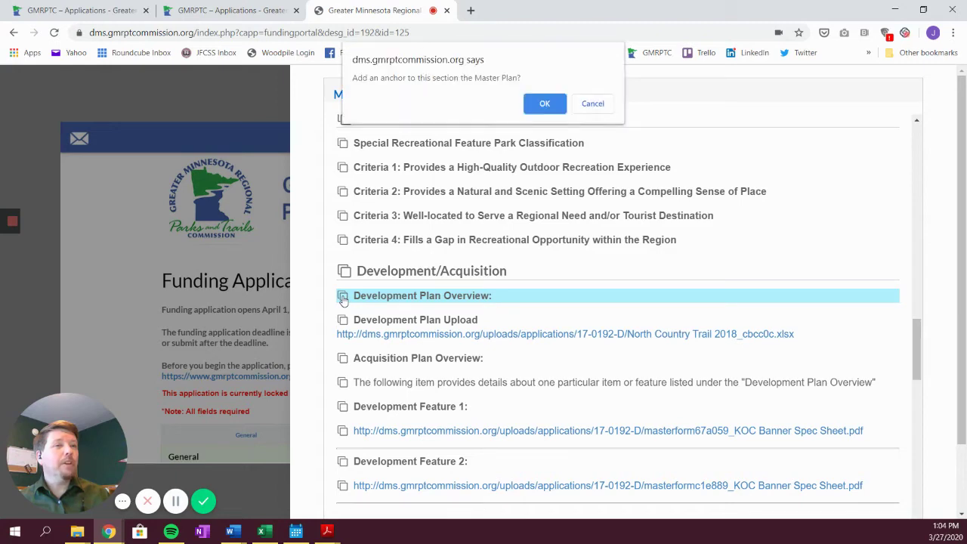
click(541, 104)
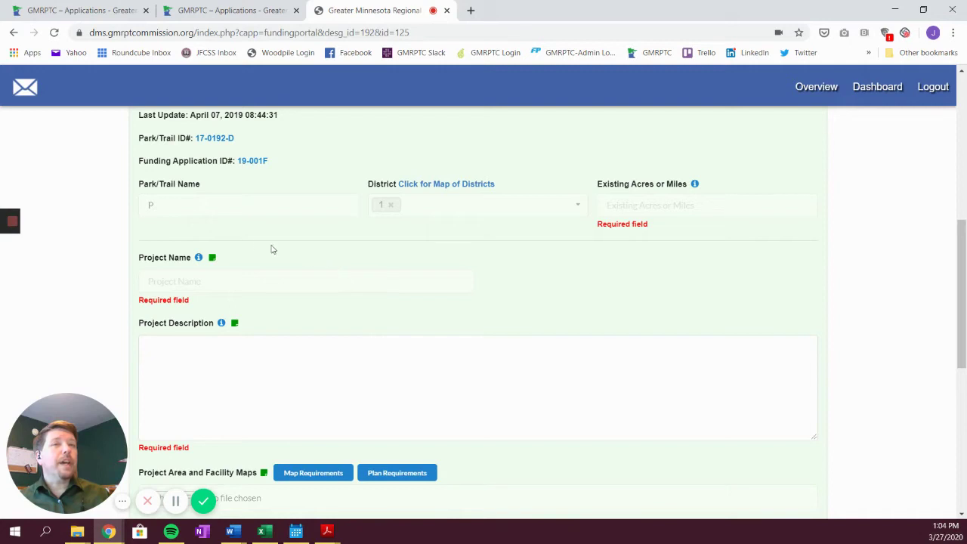
click(213, 259)
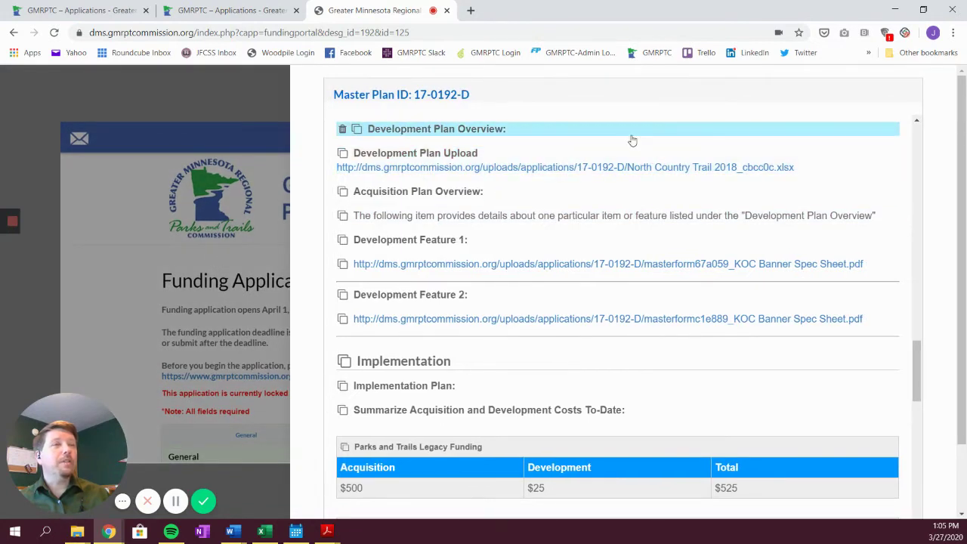
click(253, 110)
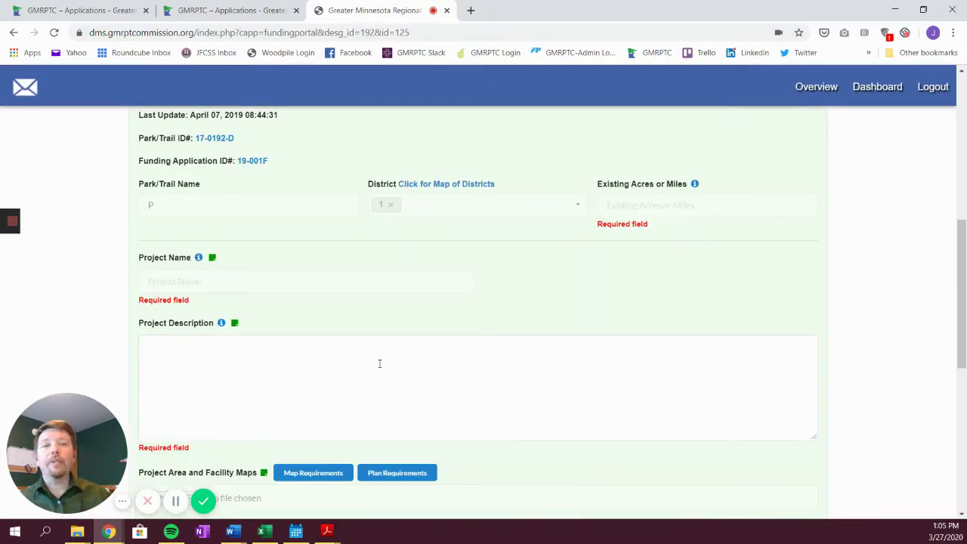
Step: Read the map requirements for the Project Area and Facility Maps upload, covering the location map, park and trail maps and color coding
scroll(379, 364, down, 3)
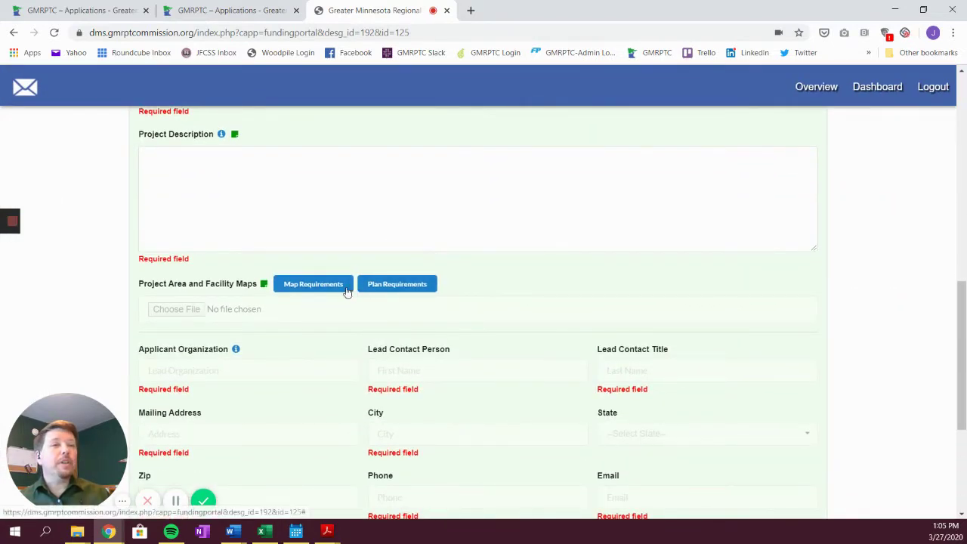
click(302, 288)
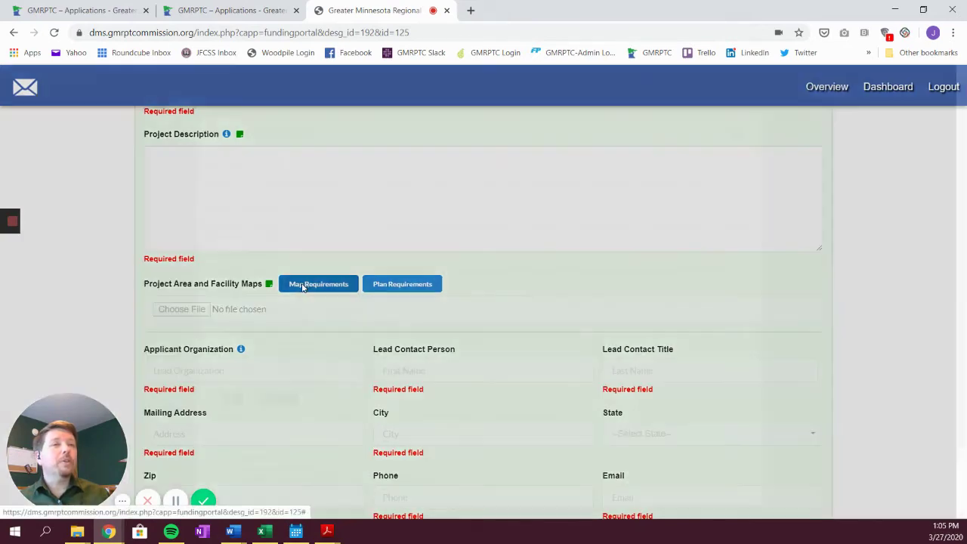
scroll(414, 242, down, 1)
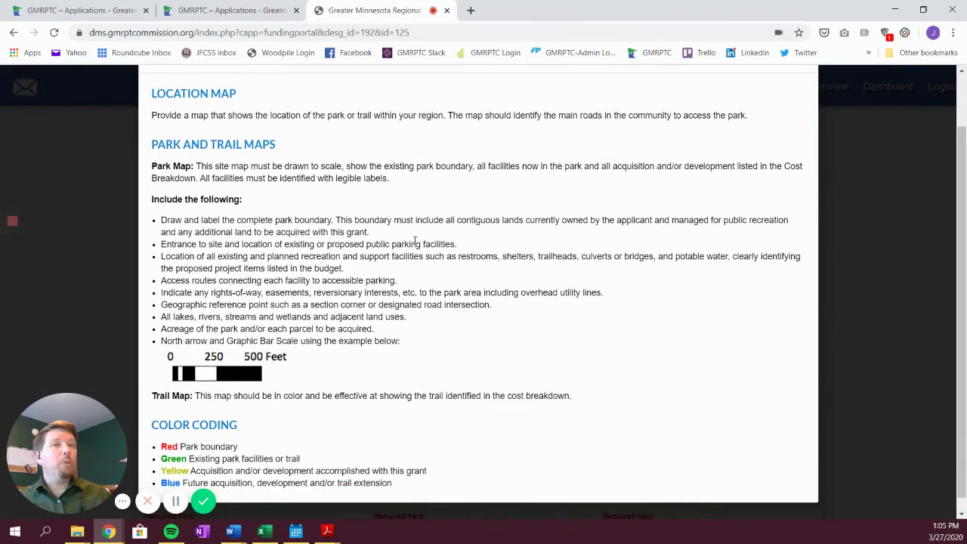
scroll(427, 235, up, 1)
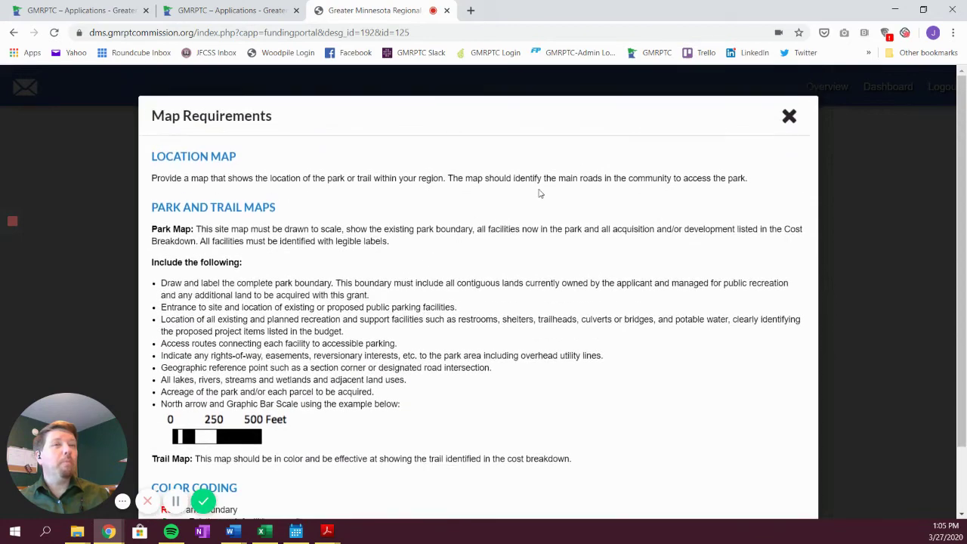
click(788, 117)
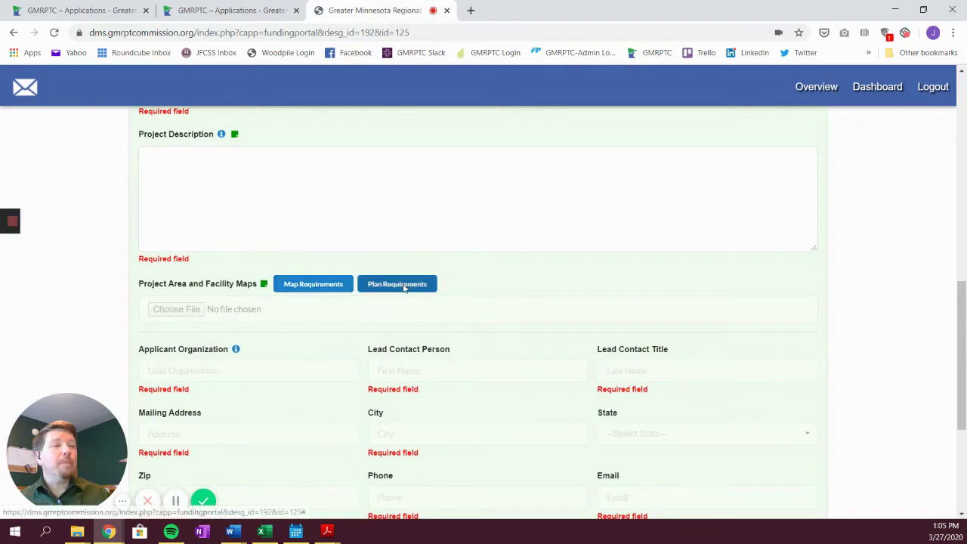
Step: Read the plan requirements for the maps upload, covering building, trail and playground plans, and return to the form
click(401, 284)
scroll(477, 277, down, 2)
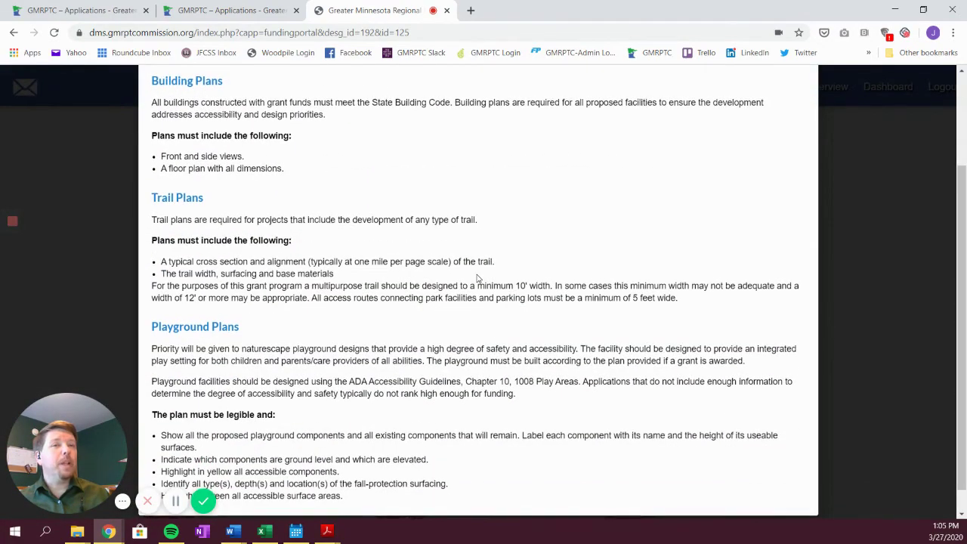
scroll(477, 278, down, 1)
scroll(477, 275, up, 1)
scroll(476, 274, up, 1)
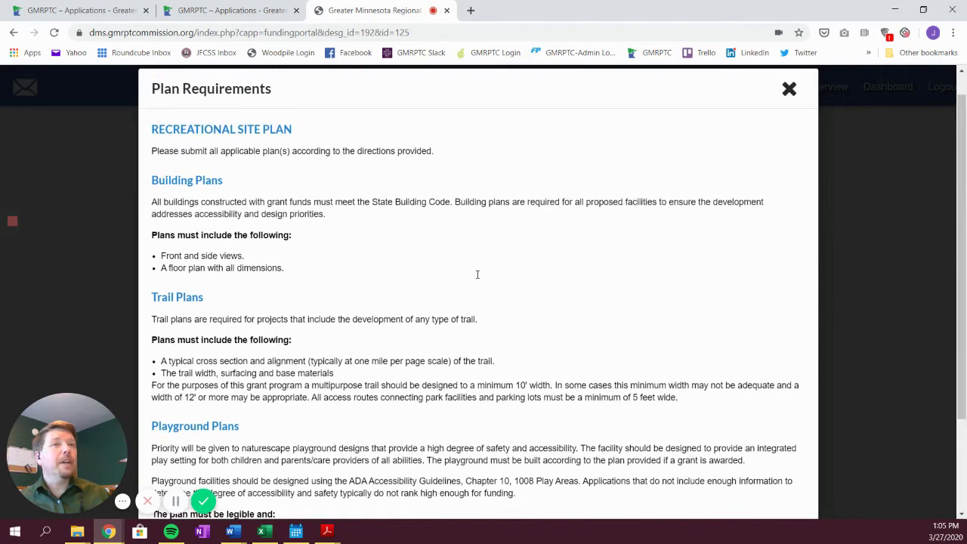
click(789, 89)
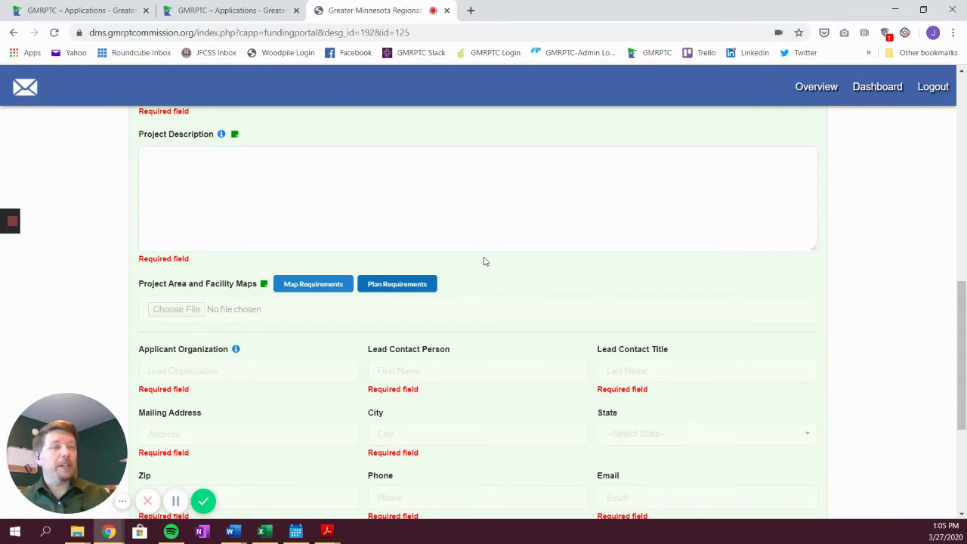
Step: Review the maps upload field and the applicant organization, lead contact and mailing address fields that end the General section
scroll(469, 261, down, 1)
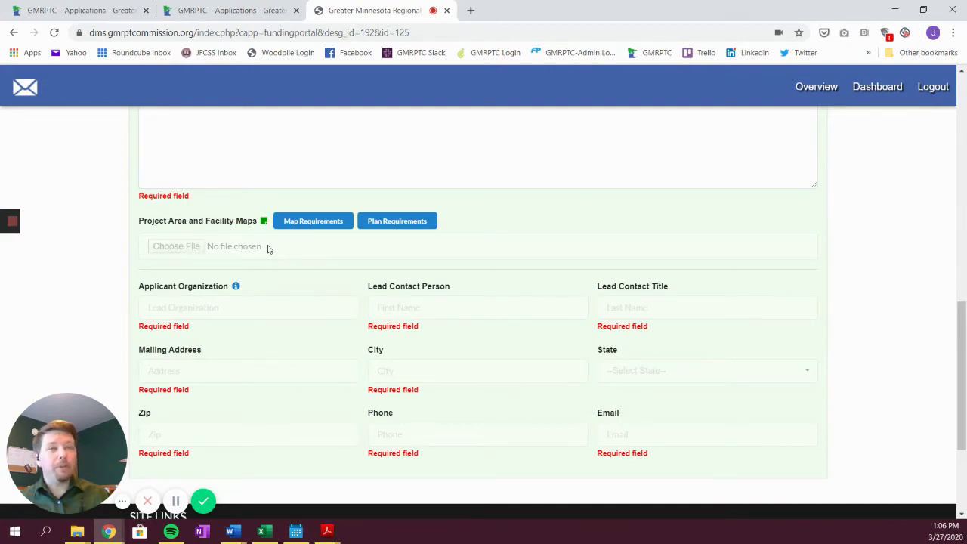
scroll(328, 302, down, 1)
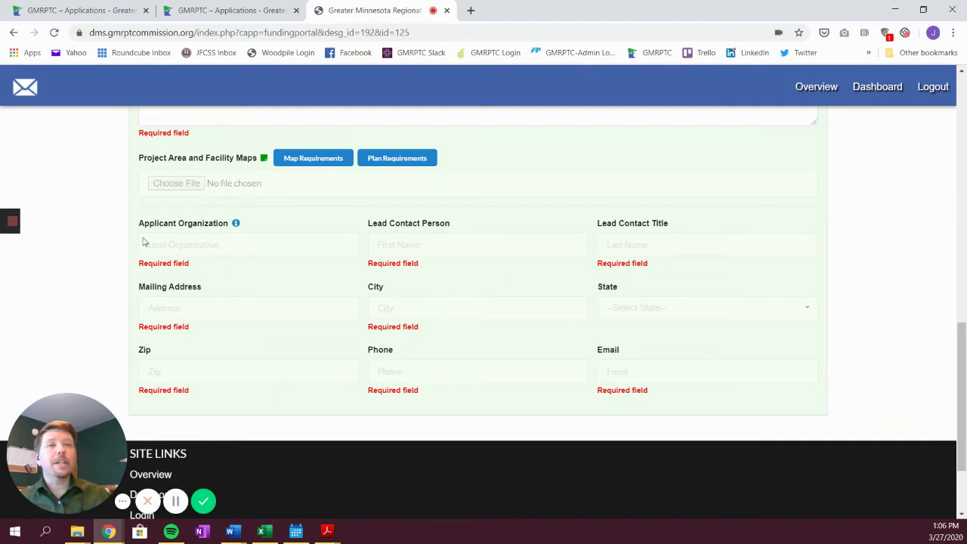
mouse_move(236, 227)
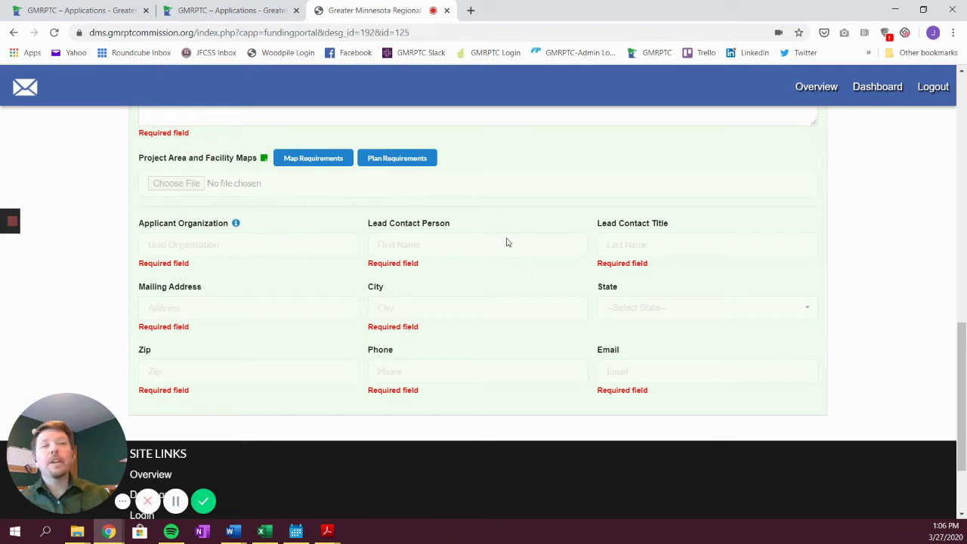
scroll(511, 255, down, 1)
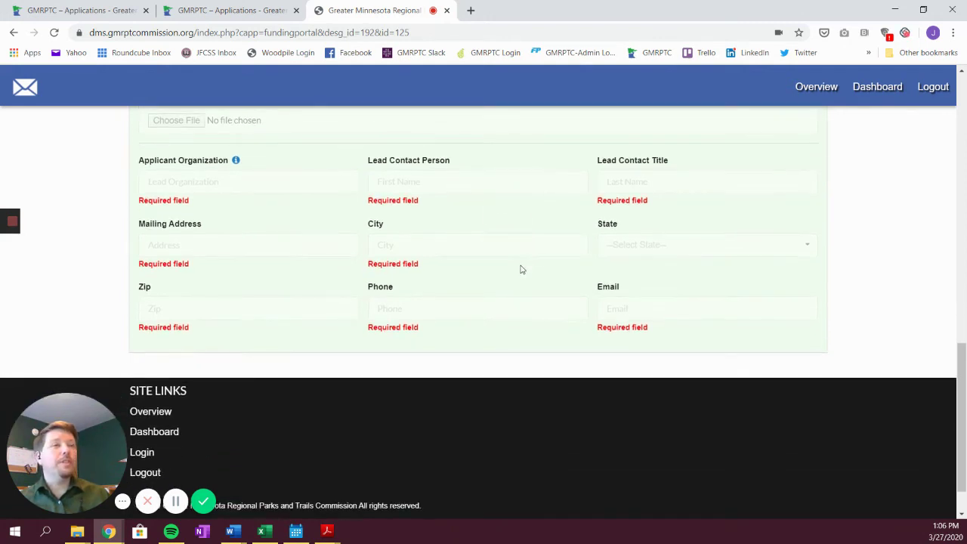
scroll(520, 270, up, 1)
scroll(520, 270, up, 1)
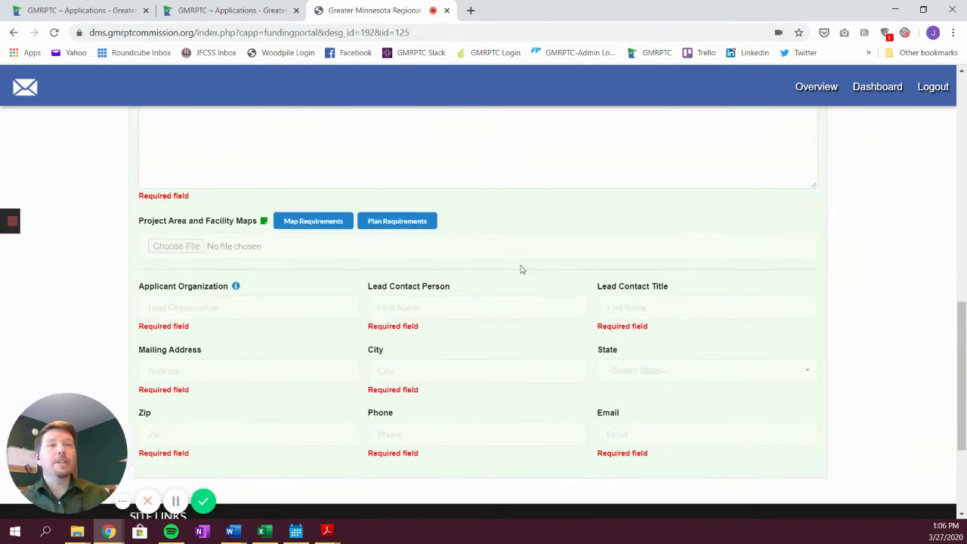
scroll(510, 287, down, 1)
Step: Look over the whole General section again and return to the General, Funding and Attachments headings of the form
scroll(515, 302, up, 8)
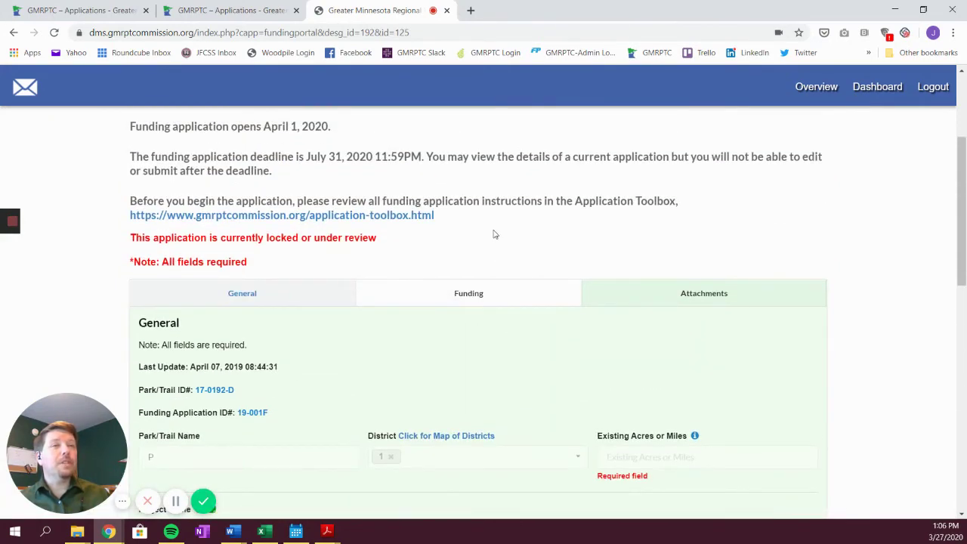
scroll(495, 238, down, 5)
scroll(516, 353, down, 5)
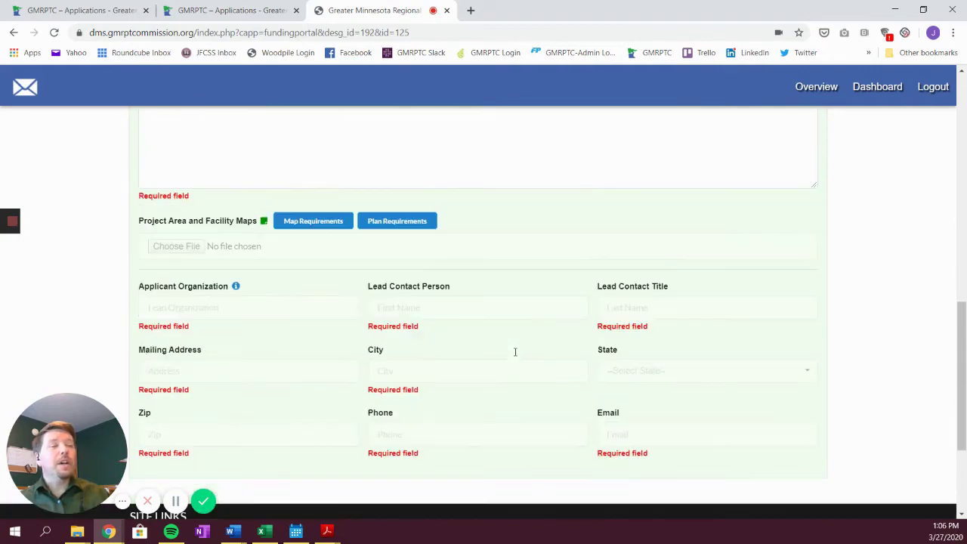
scroll(513, 350, up, 2)
scroll(504, 370, up, 5)
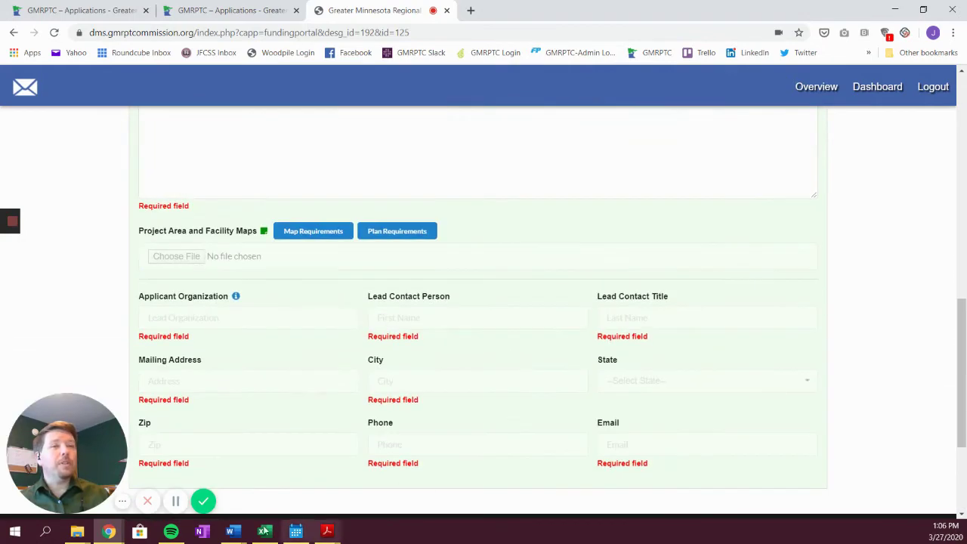
scroll(496, 378, up, 4)
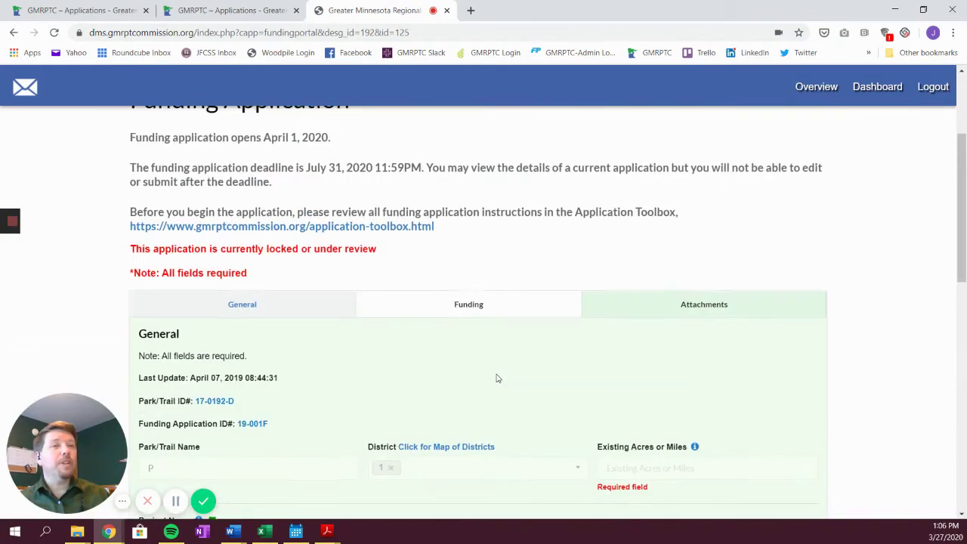
Step: Open the Funding section and review the Description fields, from development type and funding category through trail miles, easement types and Connecting People programs
click(482, 370)
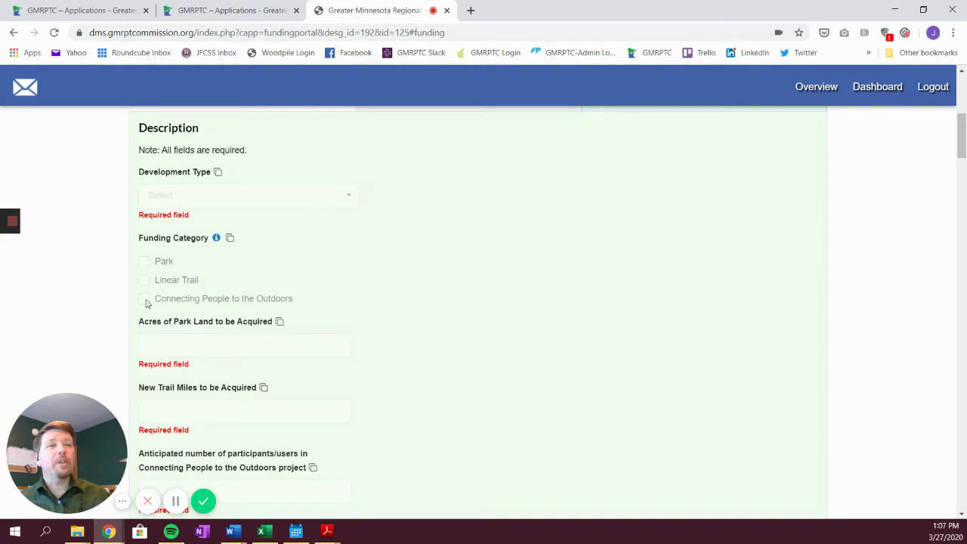
mouse_move(217, 240)
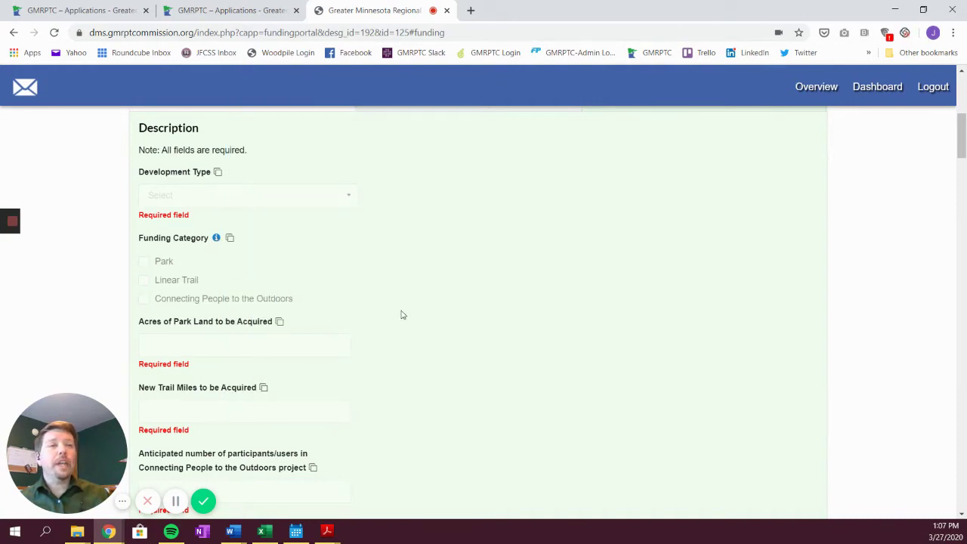
scroll(381, 325, down, 2)
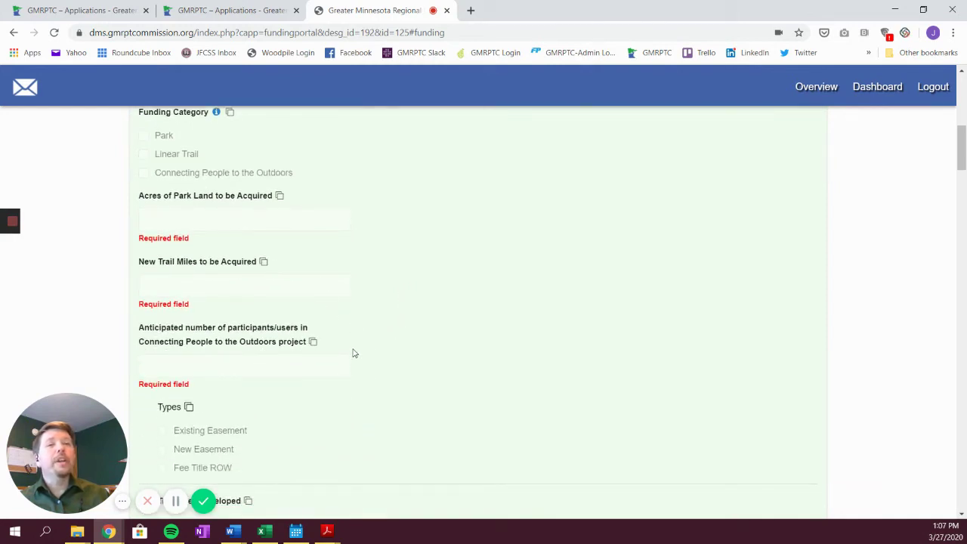
scroll(353, 351, down, 2)
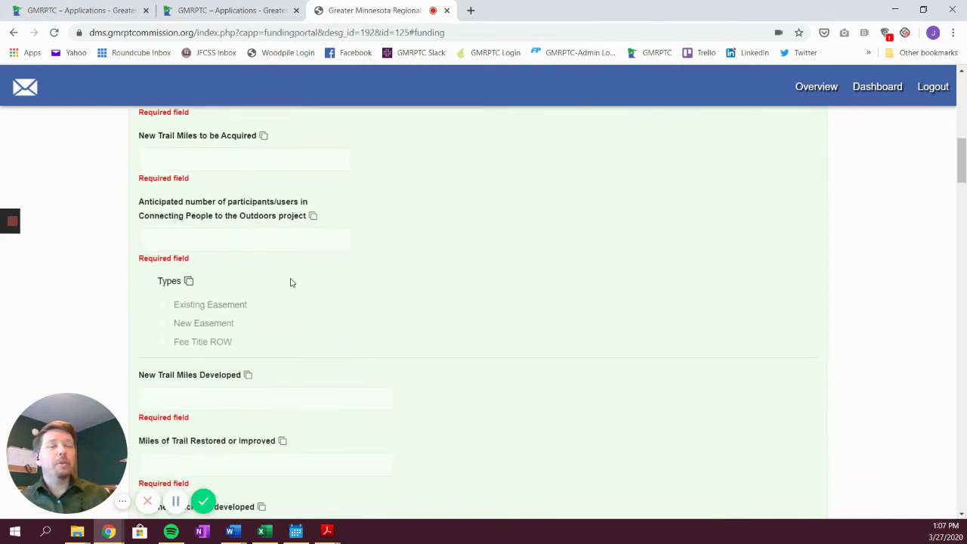
scroll(312, 293, down, 1)
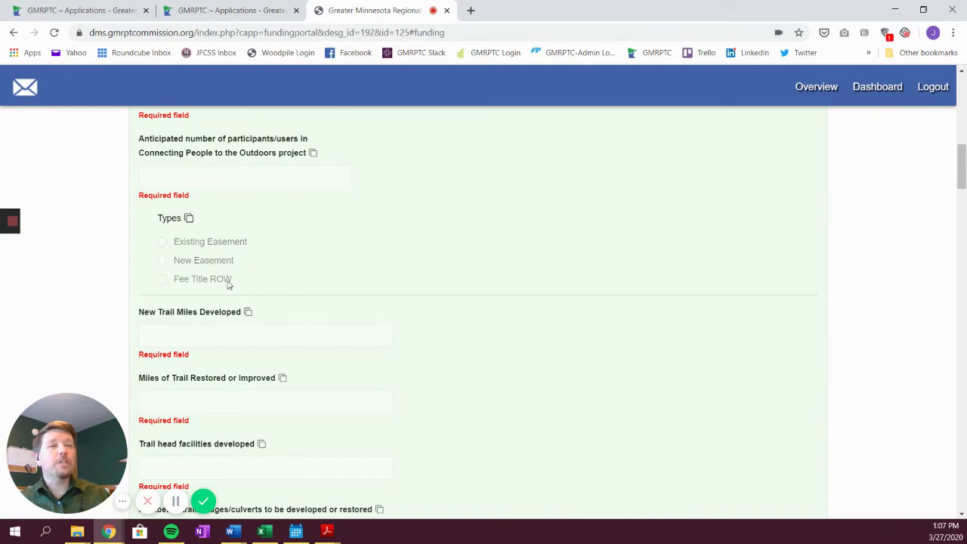
scroll(287, 297, down, 1)
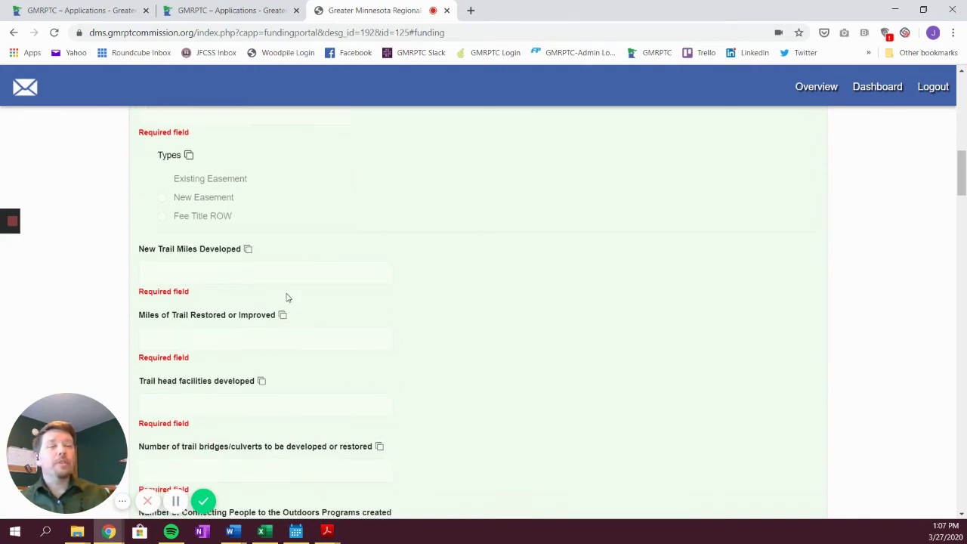
scroll(287, 298, down, 2)
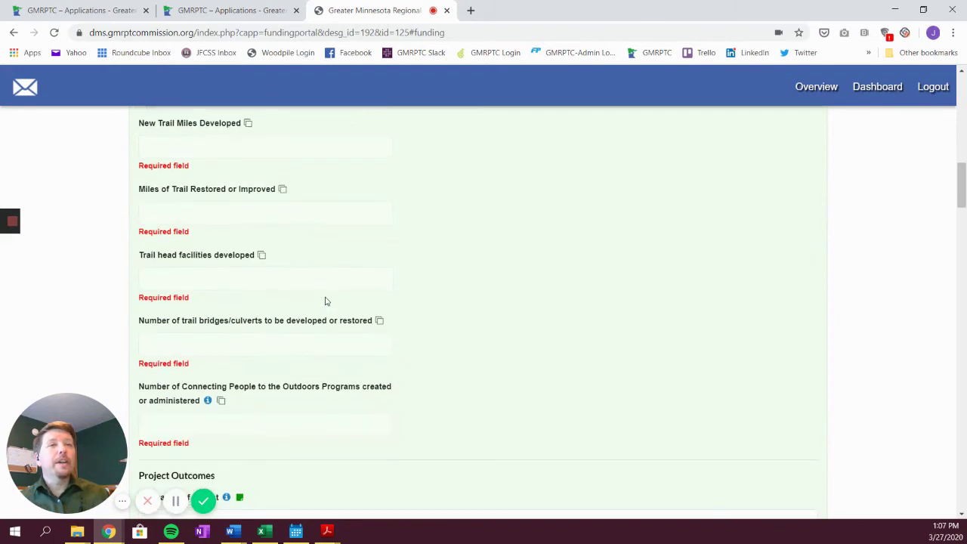
scroll(287, 280, down, 1)
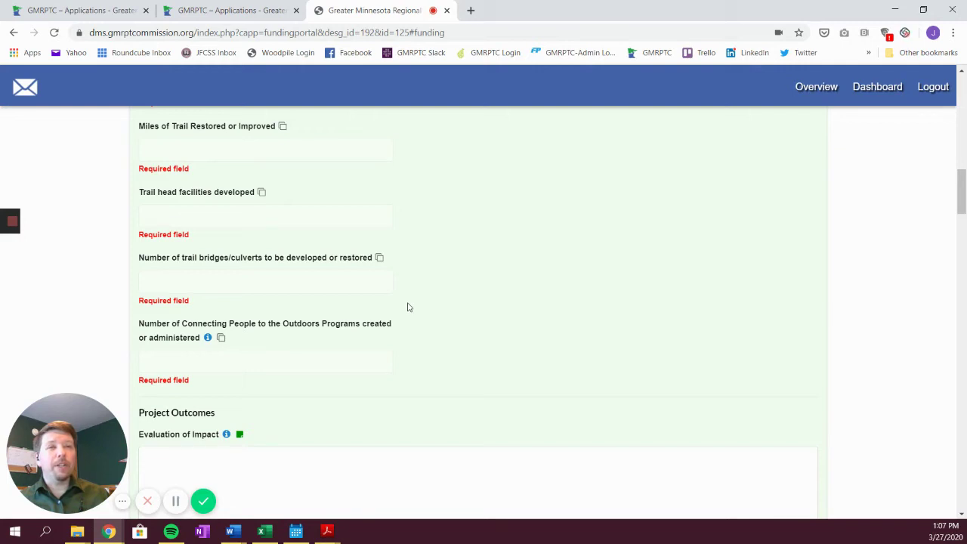
scroll(408, 307, down, 1)
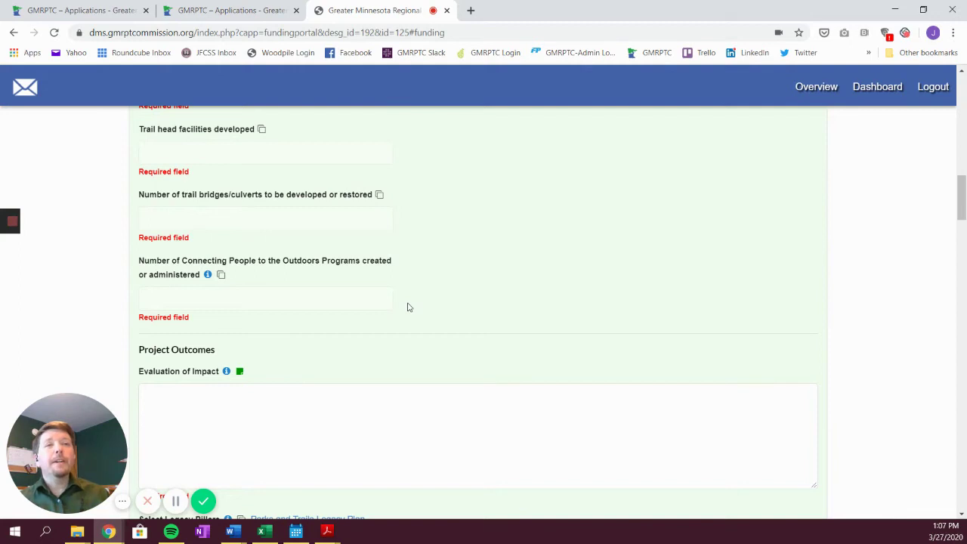
Step: Review the Project Outcomes fields for Evaluation of Impact and Legacy Pillars, and read the help notes on pillar selection and Connection to Pillars
scroll(397, 311, down, 1)
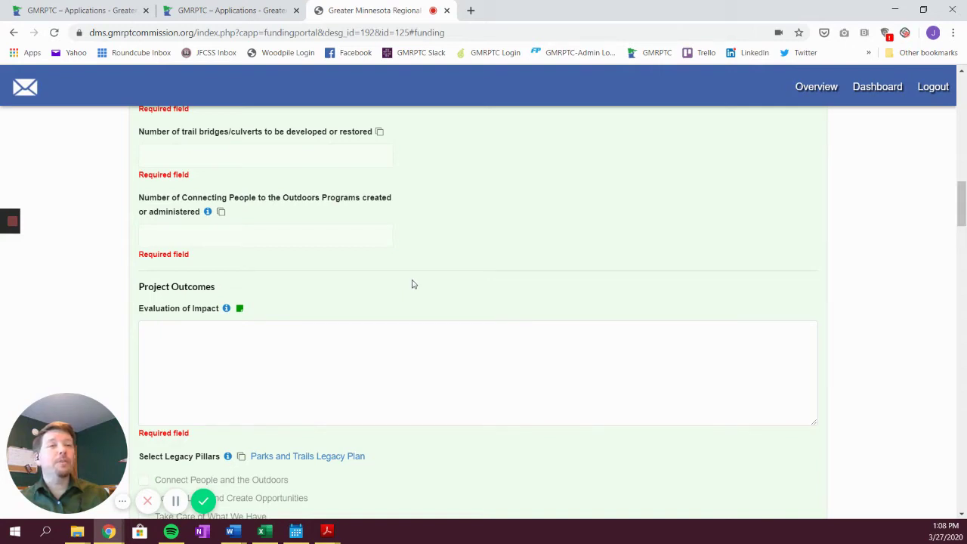
scroll(412, 284, down, 3)
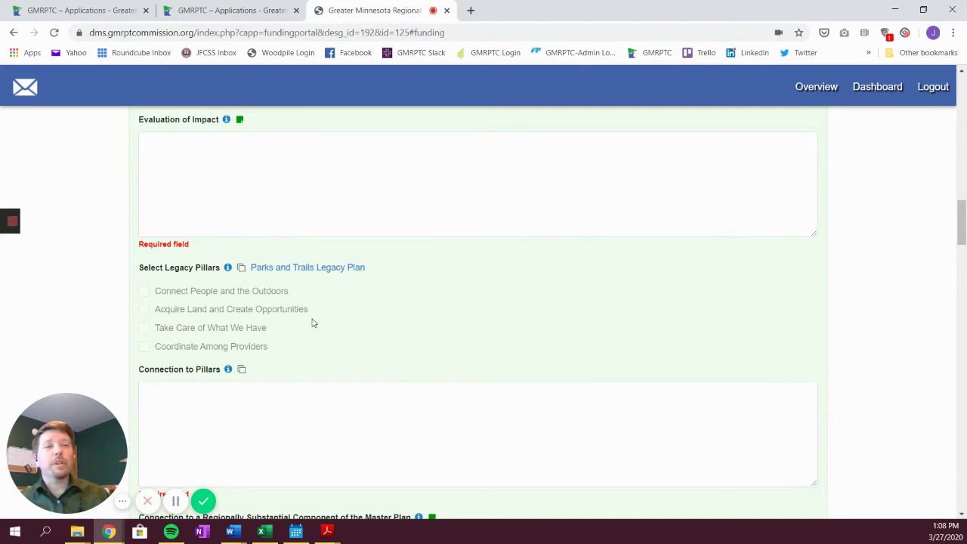
scroll(312, 322, down, 1)
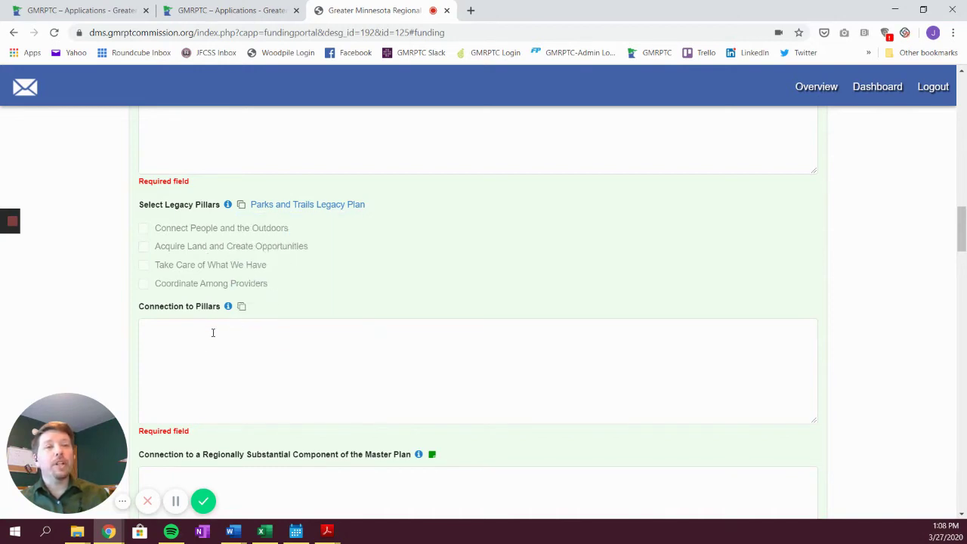
mouse_move(228, 308)
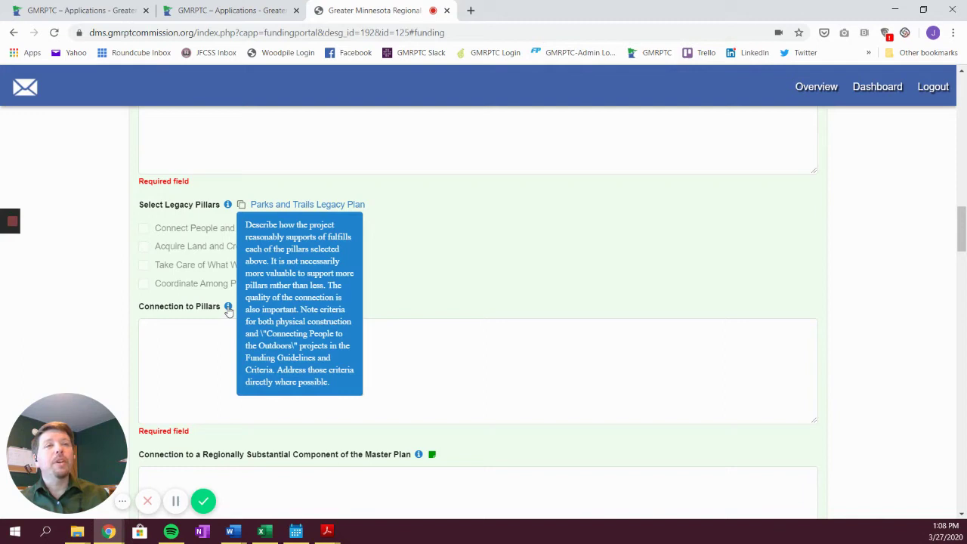
mouse_move(229, 209)
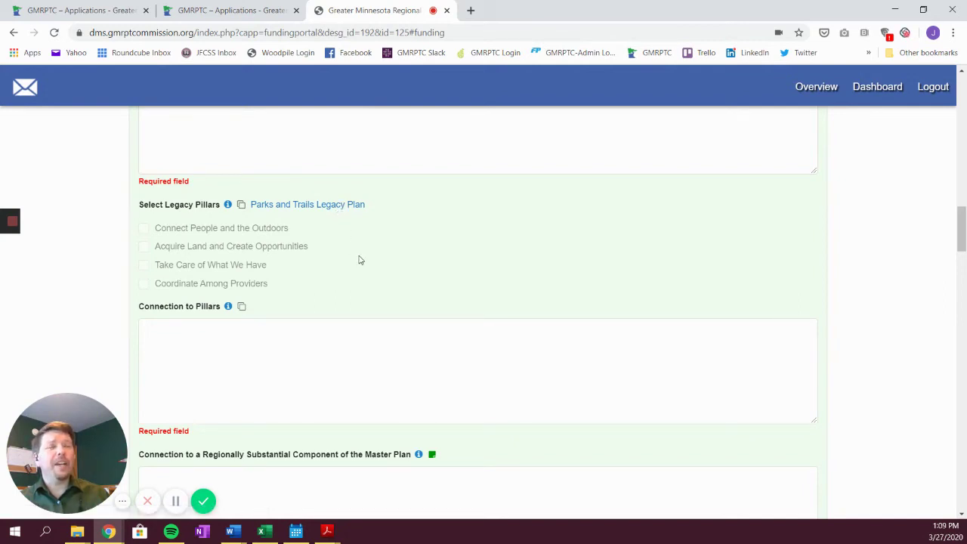
scroll(360, 259, down, 1)
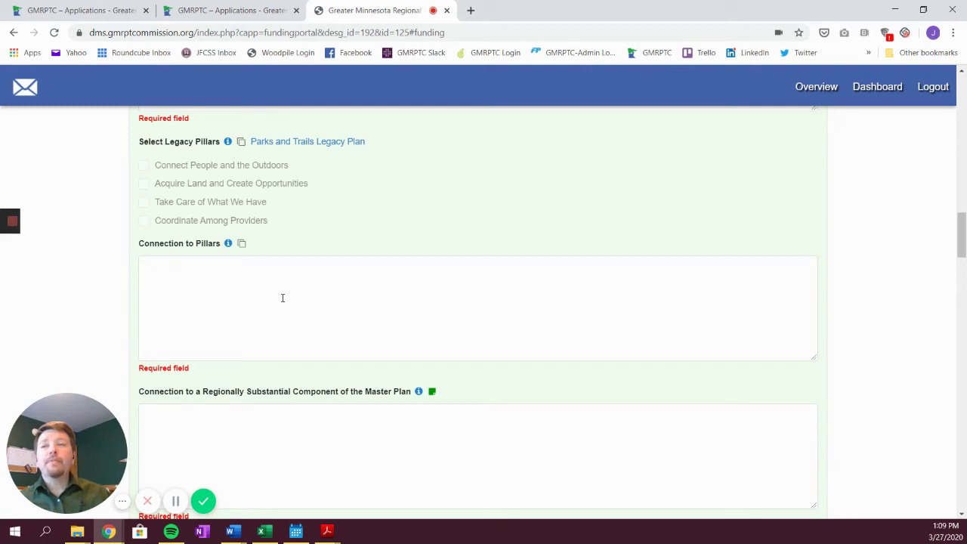
Step: Examine the field on connecting the project to a regionally substantial component of the master plan, comparing it with Connection to Pillars
scroll(282, 298, down, 2)
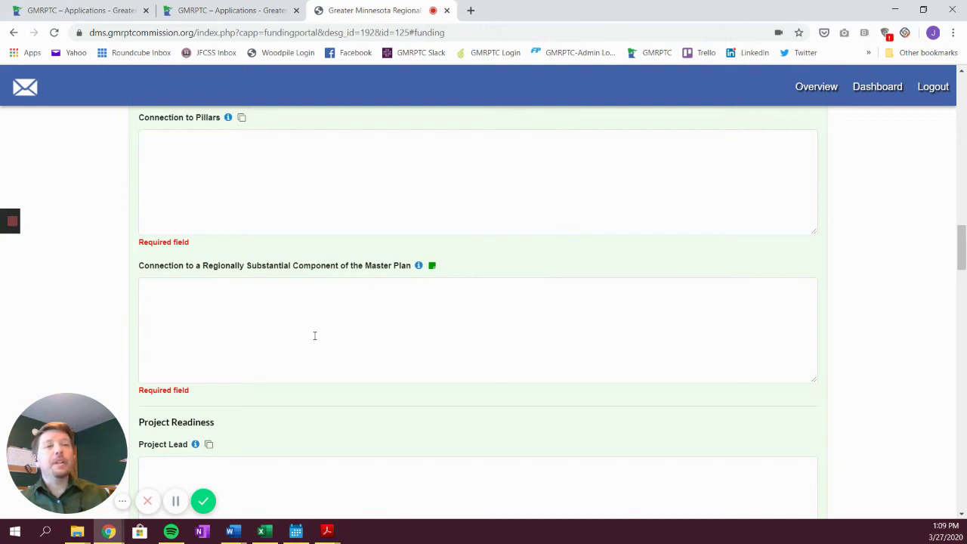
scroll(314, 335, down, 1)
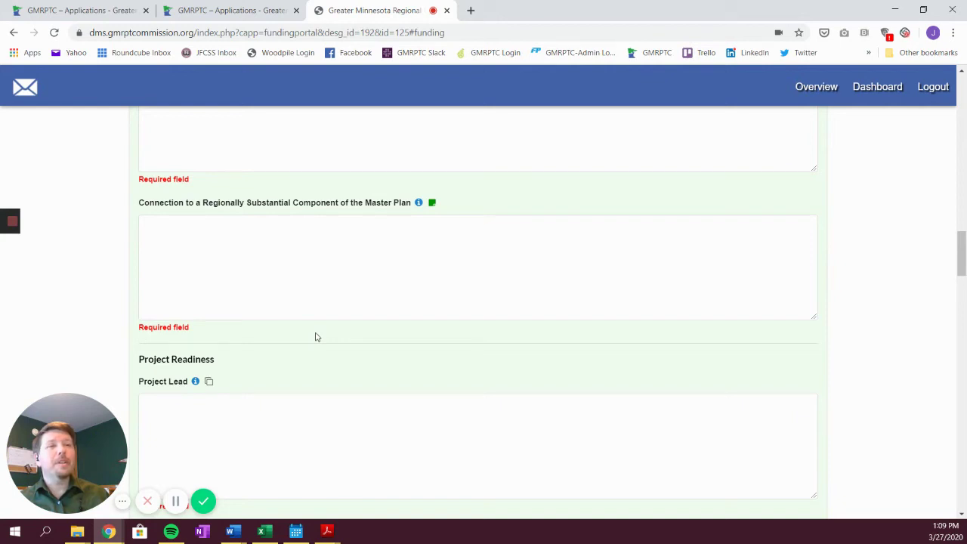
scroll(317, 337, down, 1)
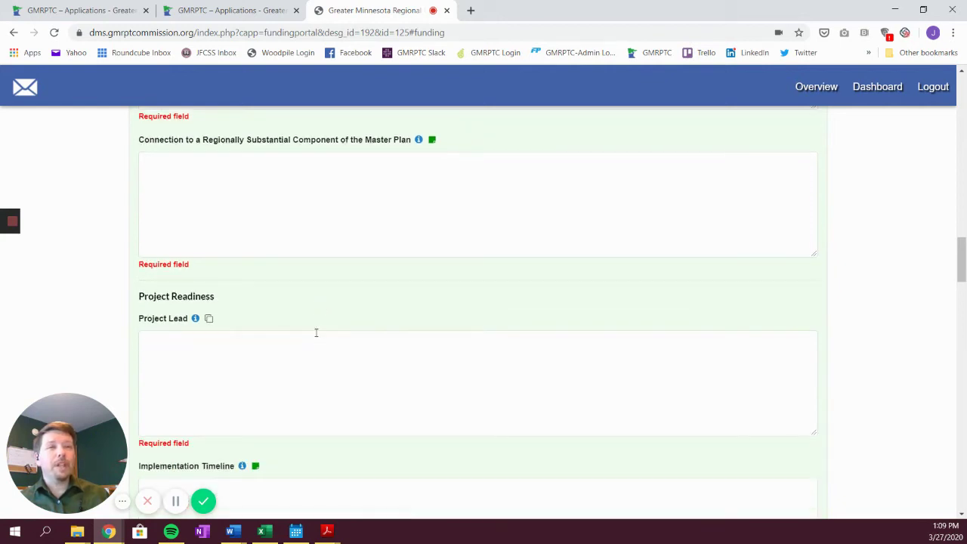
scroll(316, 331, up, 3)
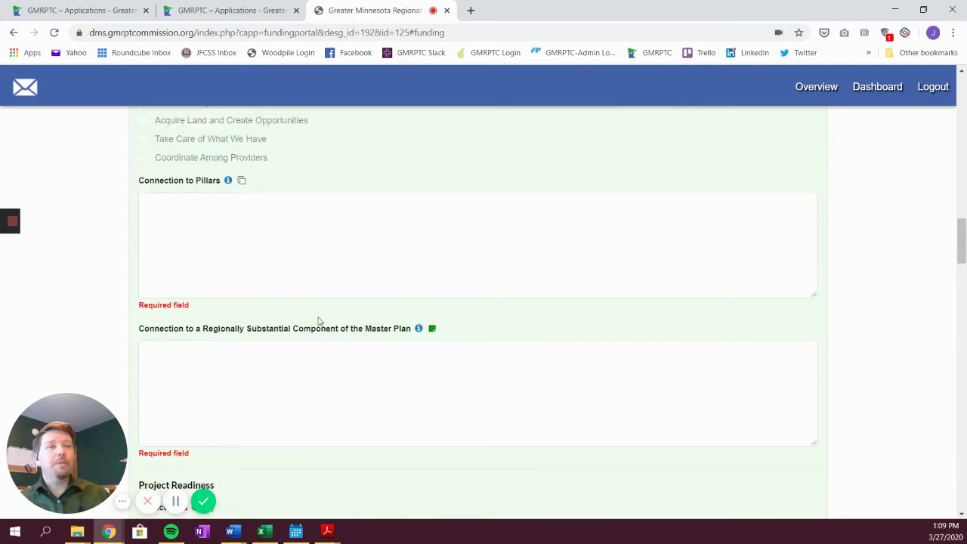
scroll(318, 321, down, 2)
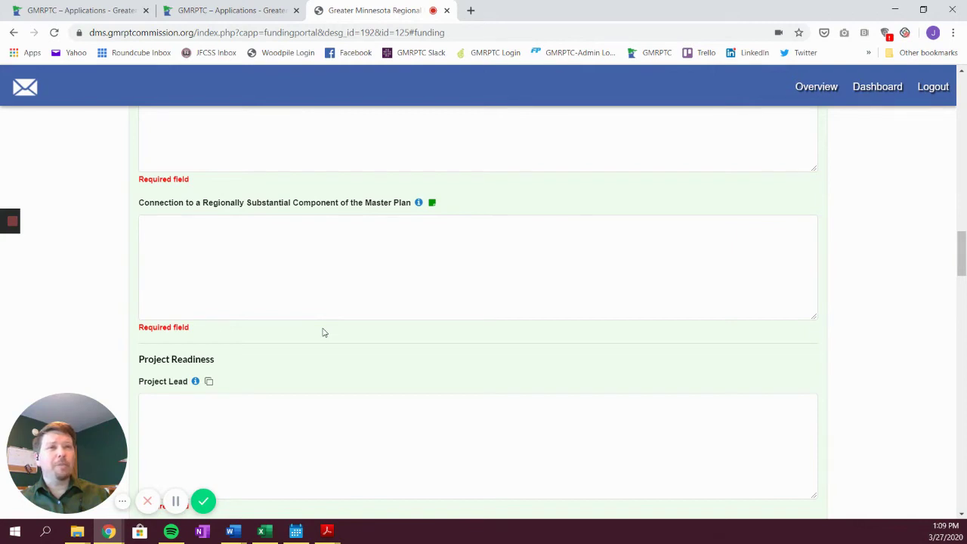
Step: Review the Project Readiness fields for Project Lead, Implementation Timeline and Availability for Public Use
scroll(323, 332, down, 1)
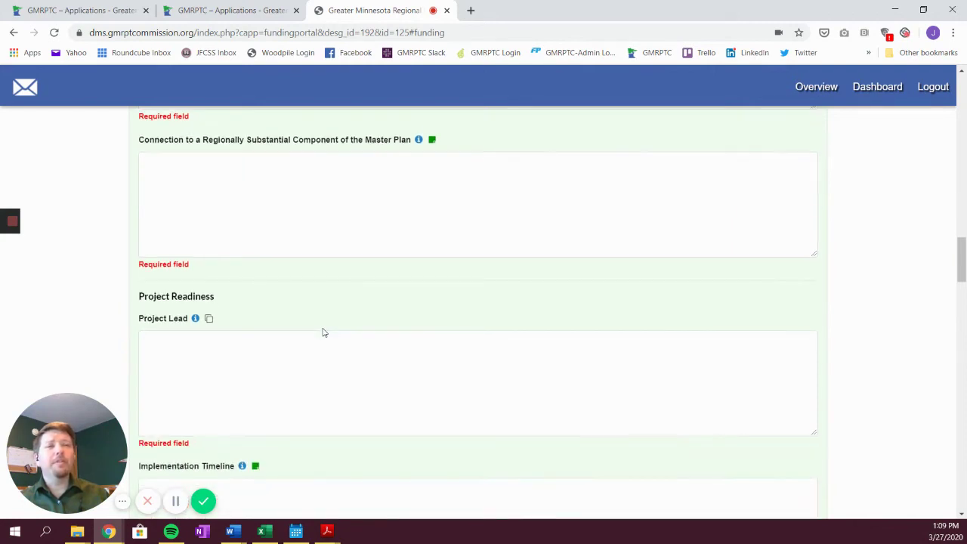
scroll(324, 333, down, 1)
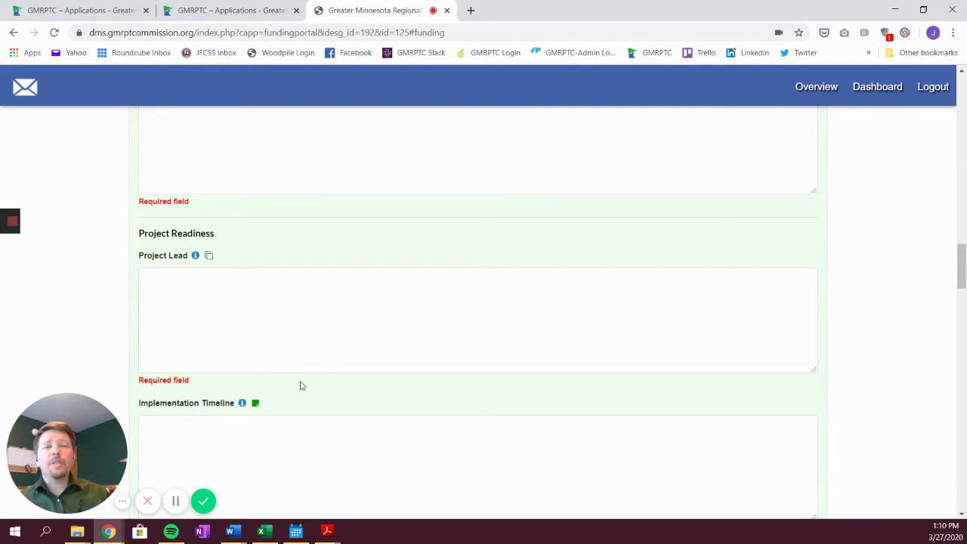
scroll(300, 385, down, 1)
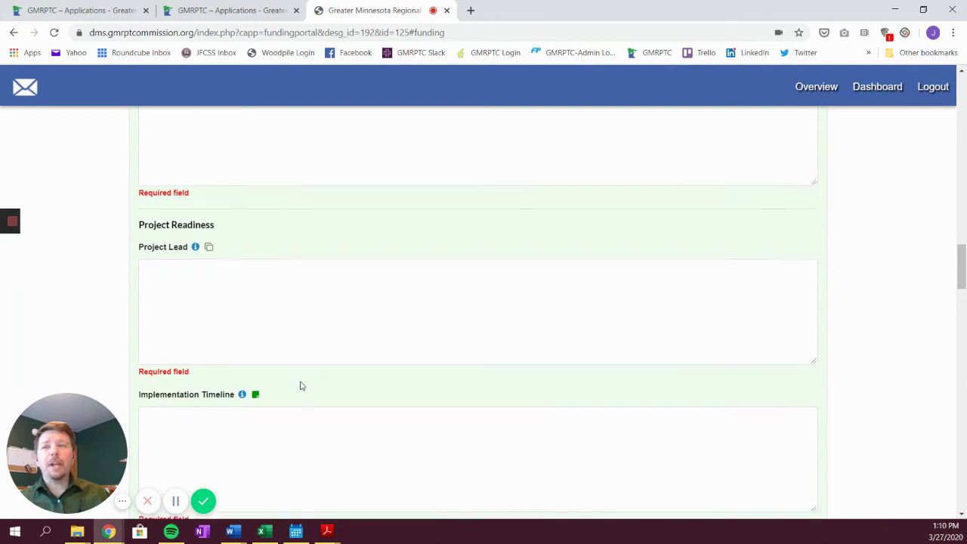
scroll(303, 384, down, 1)
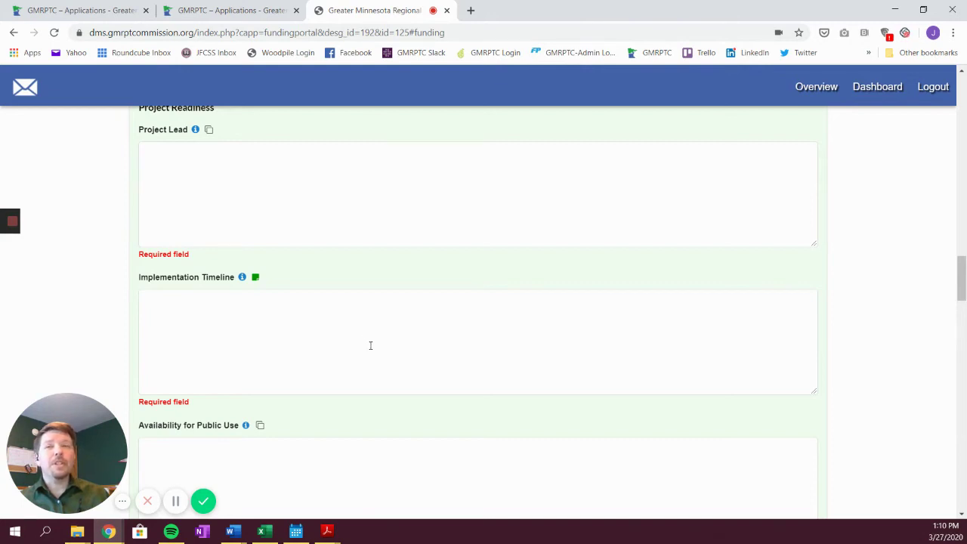
scroll(370, 346, down, 3)
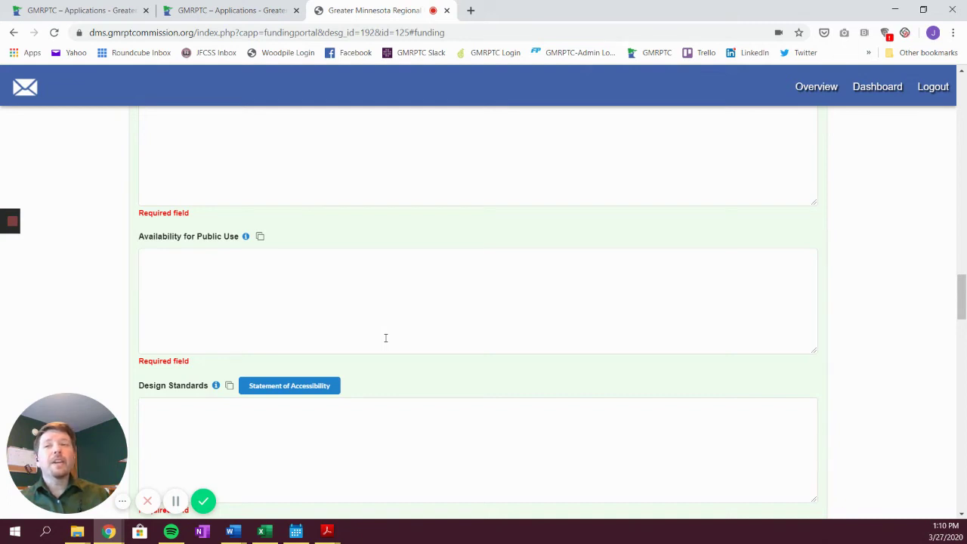
Step: Examine the Design Standards field, read its Statement of Accessibility and return to the form
scroll(385, 337, down, 1)
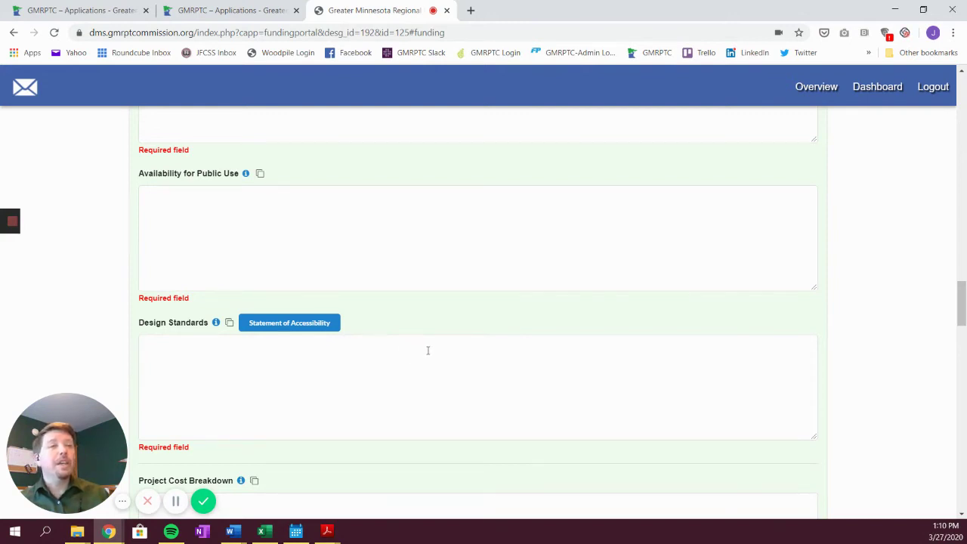
scroll(427, 355, down, 1)
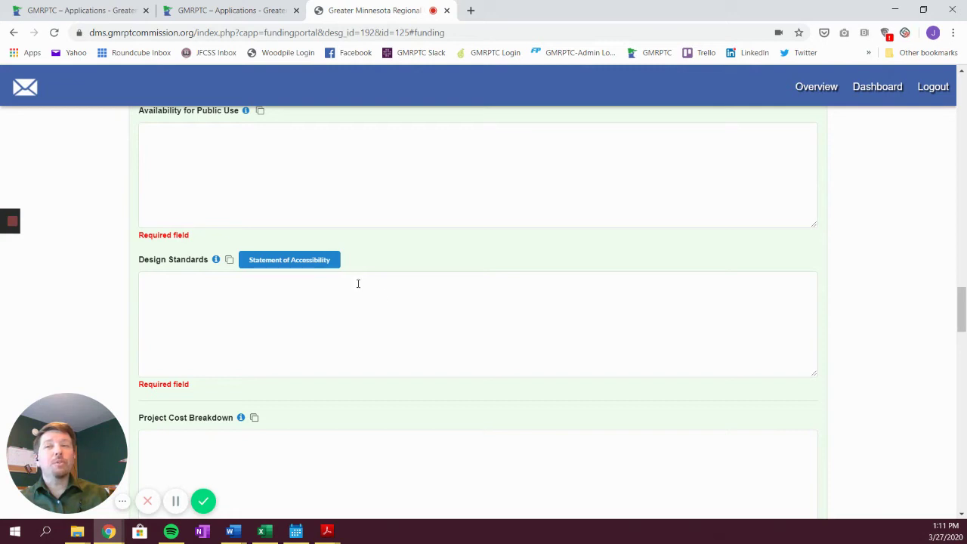
click(291, 260)
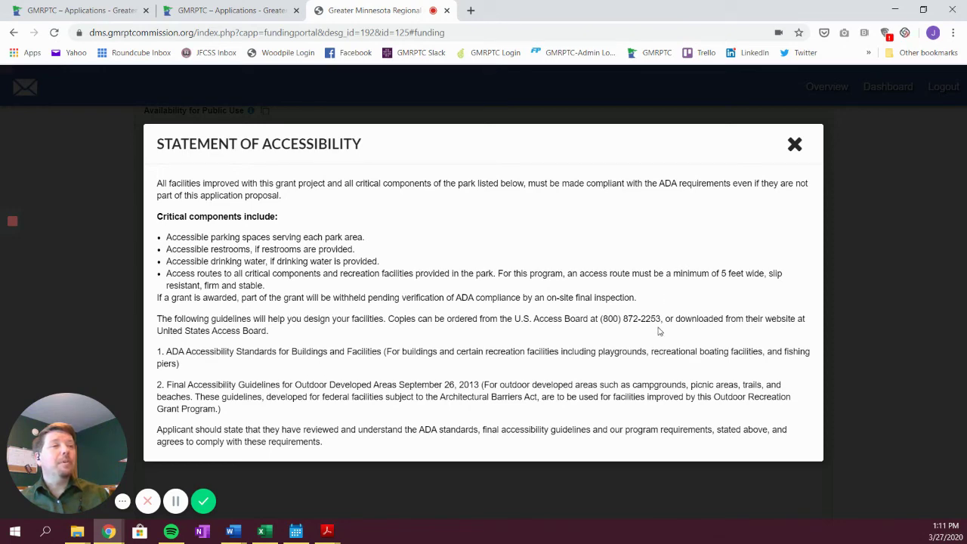
click(794, 145)
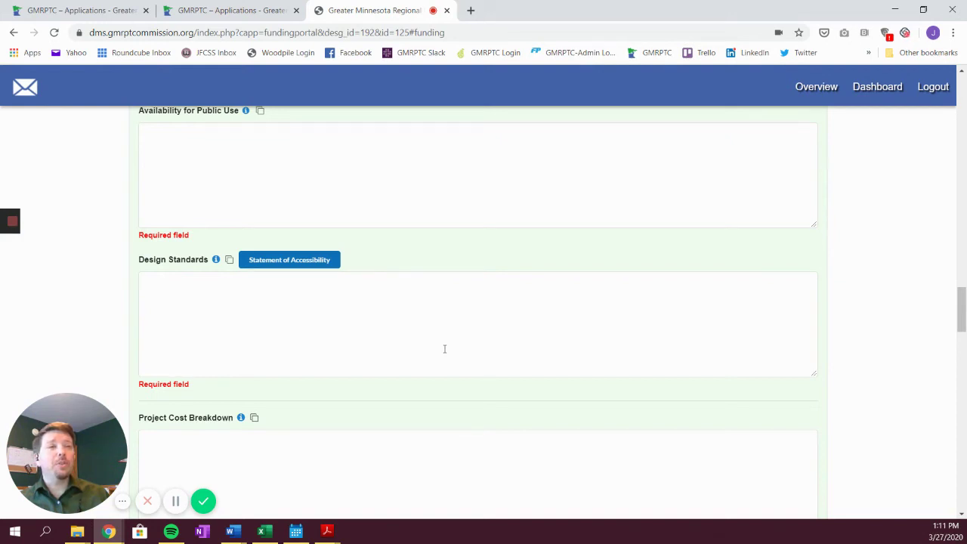
Step: Review the Project Cost Breakdown field and how it relates to the Funding Request Breakdown heading
scroll(445, 348, down, 2)
scroll(446, 350, down, 1)
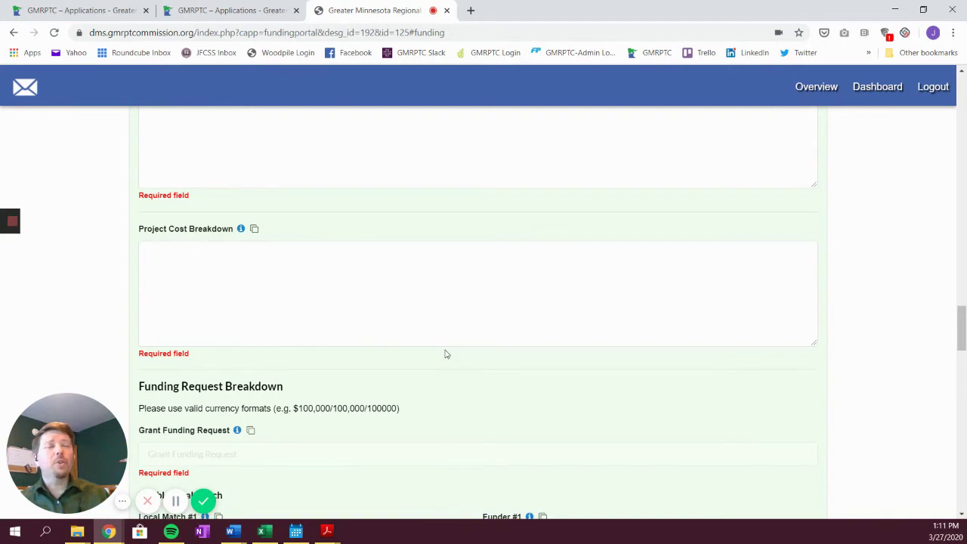
scroll(446, 355, down, 2)
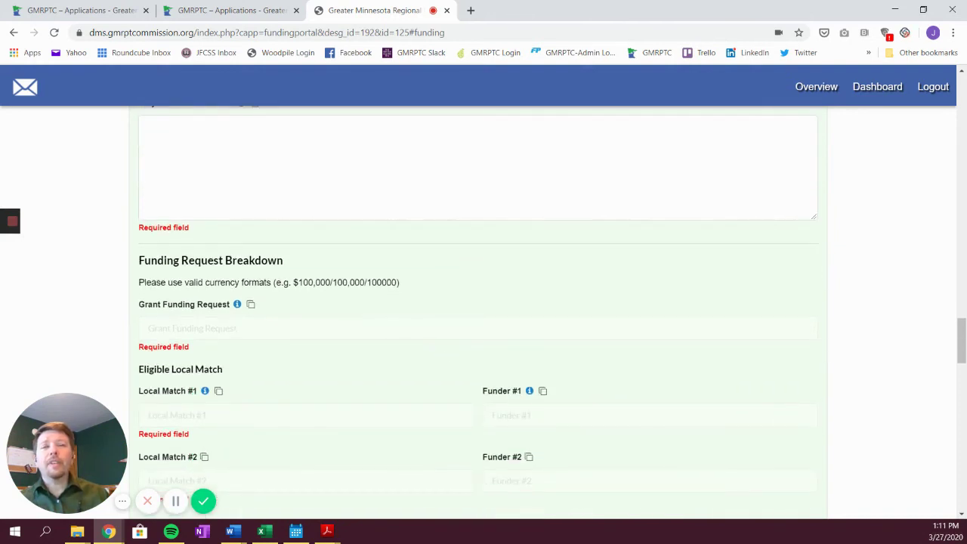
scroll(212, 342, up, 1)
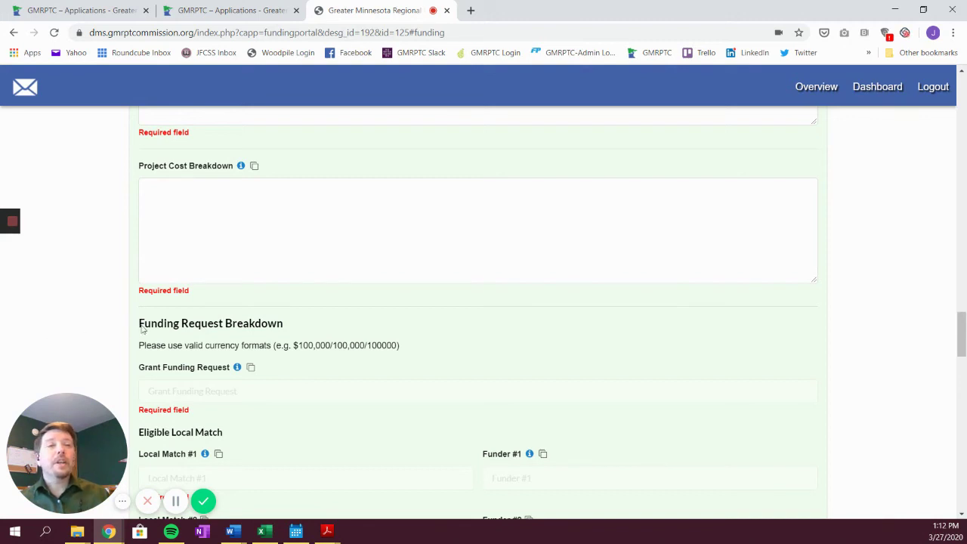
Step: Review the Funding Request Breakdown, covering the grant request, the five eligible local match and funder pairs, and the non-eligible match fields
scroll(303, 328, down, 2)
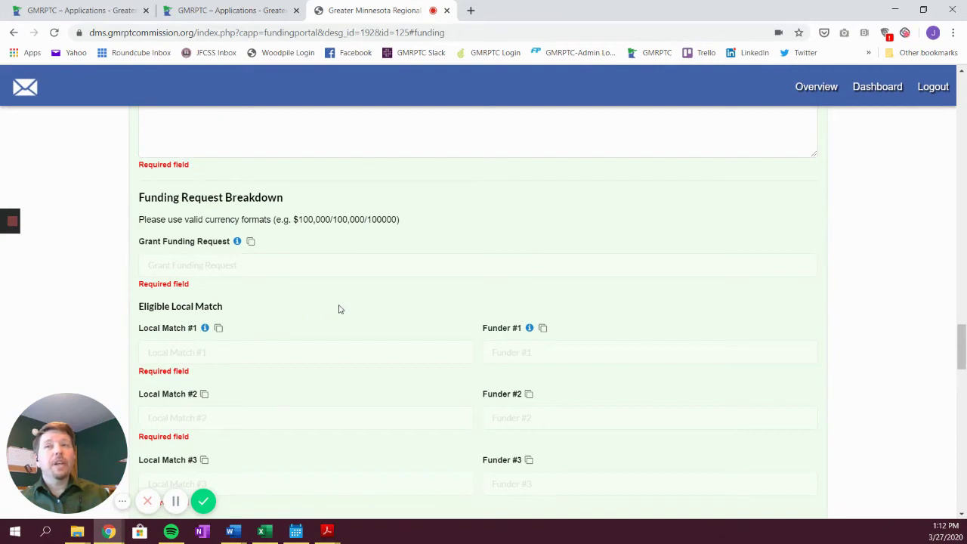
scroll(351, 315, down, 1)
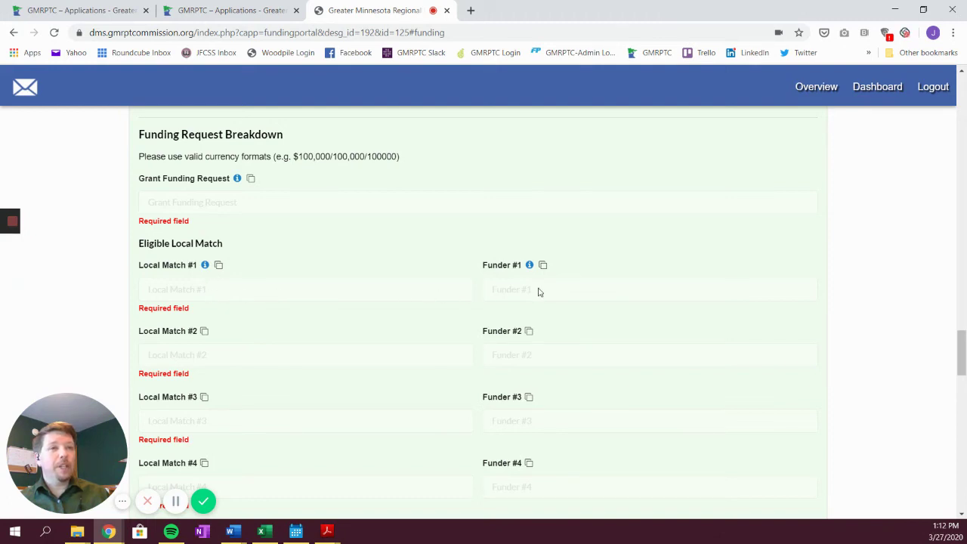
scroll(369, 328, down, 2)
scroll(369, 328, down, 2)
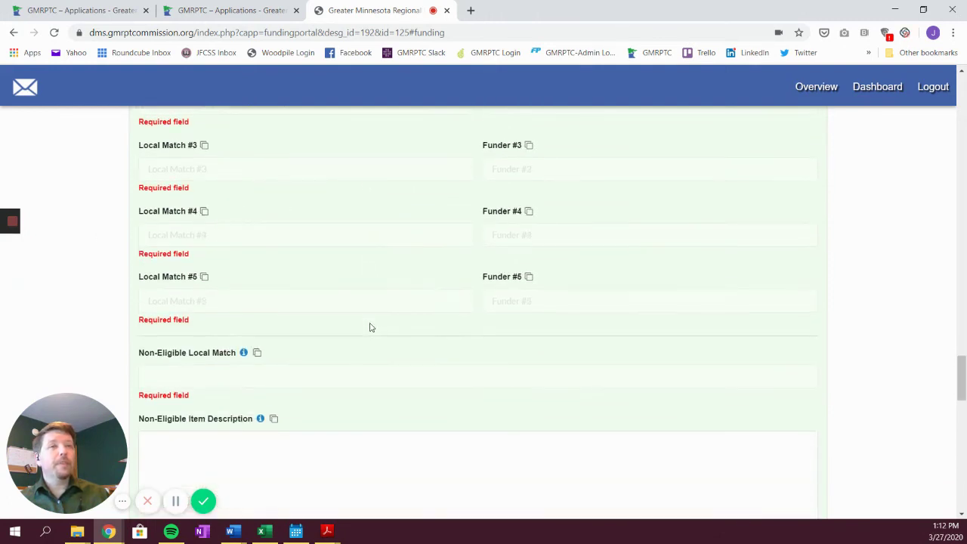
Step: Compare the eligible Local Match and Funder fields with the Non-Eligible Local Match and Non-Eligible Item Description fields
scroll(369, 328, down, 1)
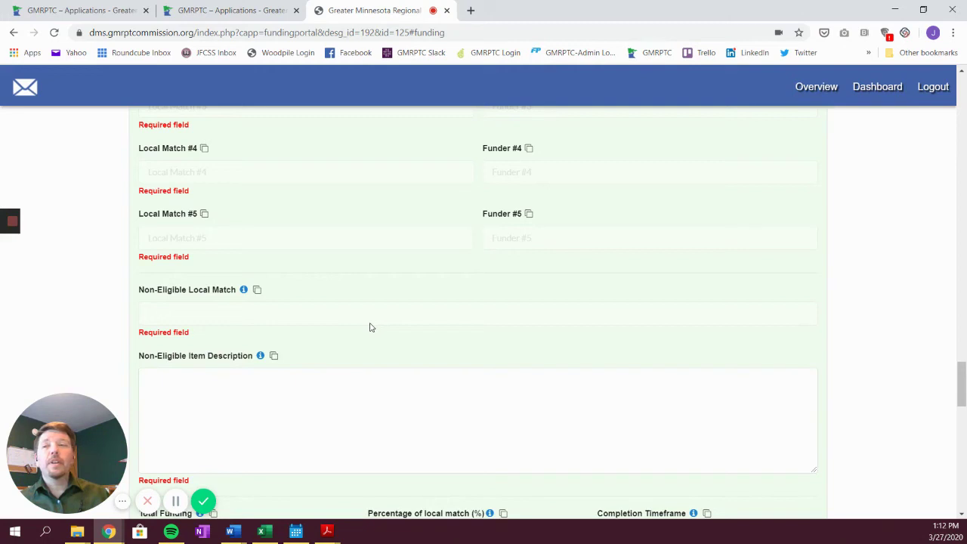
scroll(369, 327, up, 3)
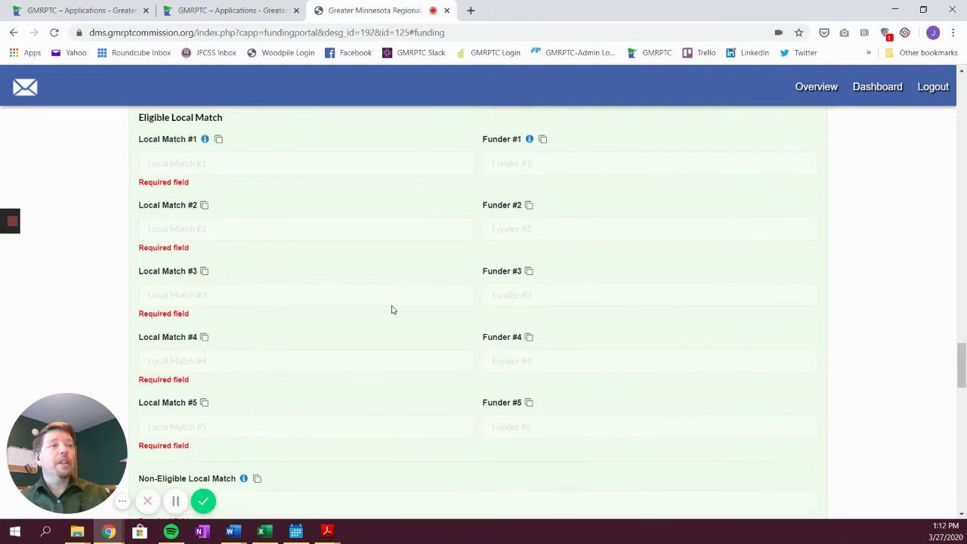
scroll(390, 310, down, 3)
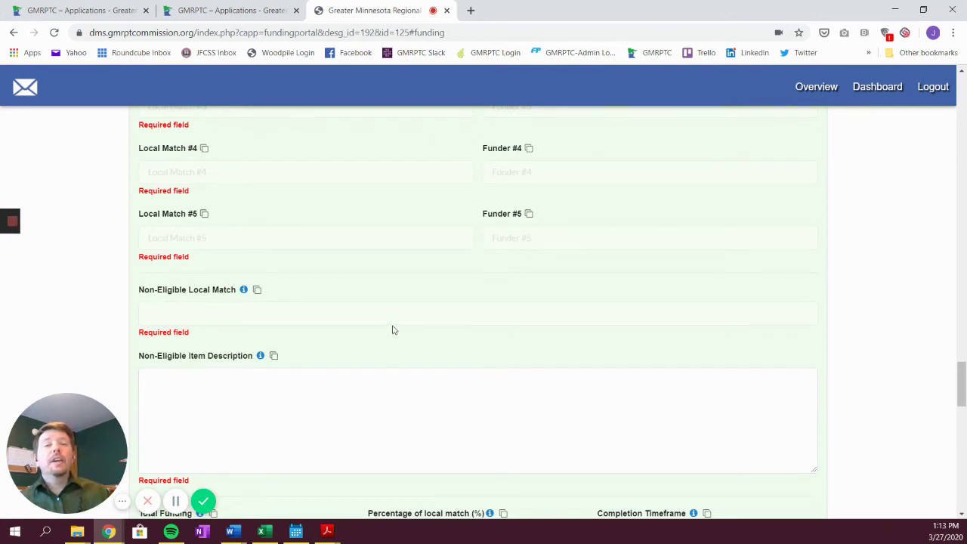
scroll(392, 330, up, 1)
scroll(393, 329, up, 1)
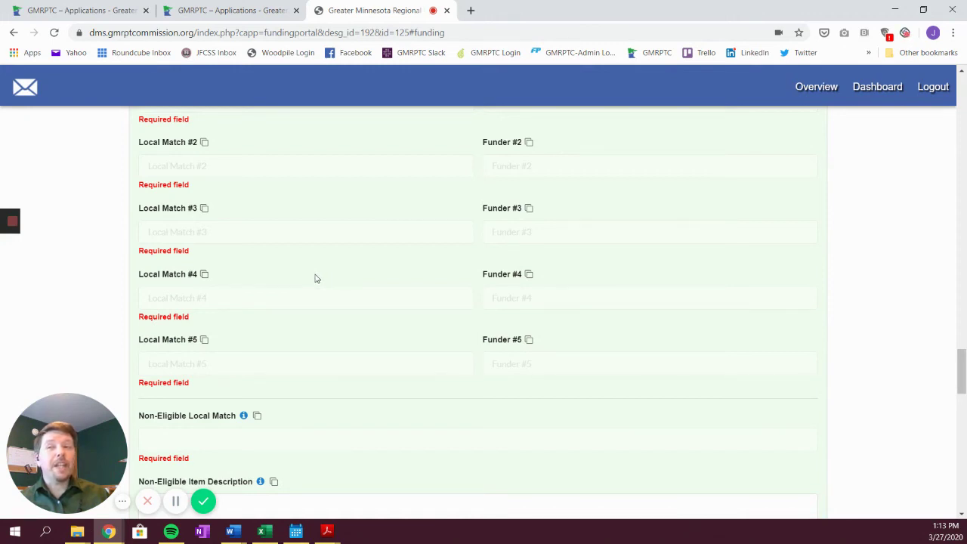
scroll(315, 278, down, 1)
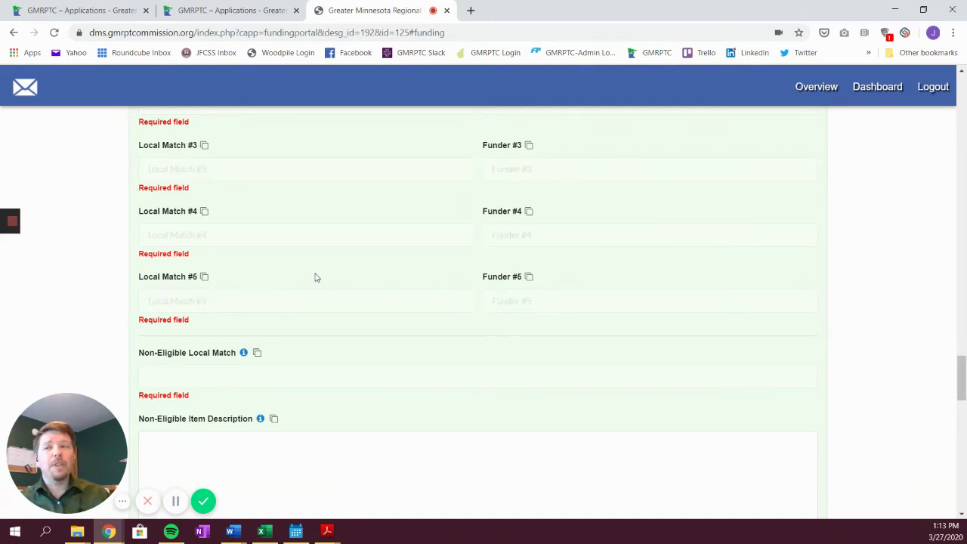
scroll(316, 278, down, 1)
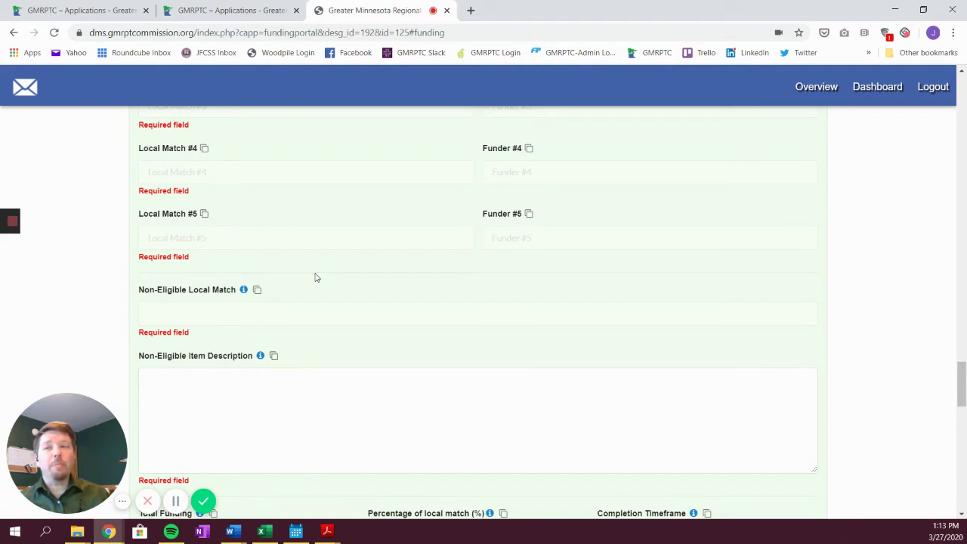
scroll(316, 278, down, 1)
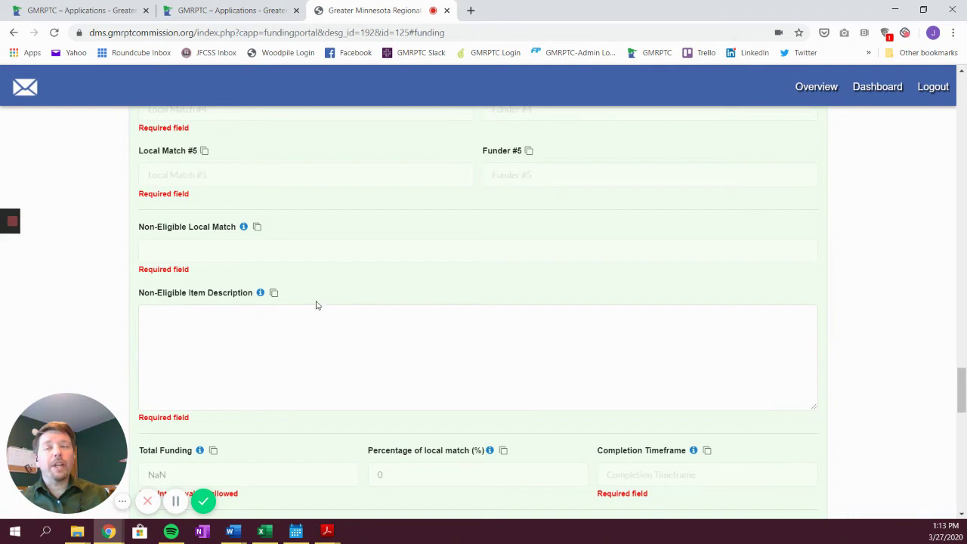
Step: Review the Total Funding, Percentage of local match and Completion Timeframe fields, plus the Funding Request Resolutions uploads for Funders #1 to #5
scroll(319, 299, down, 3)
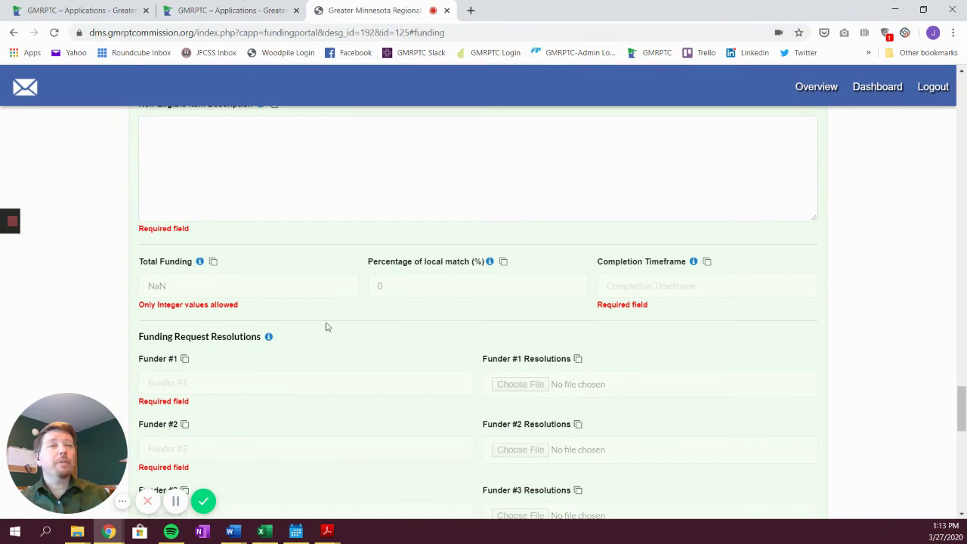
scroll(358, 320, down, 2)
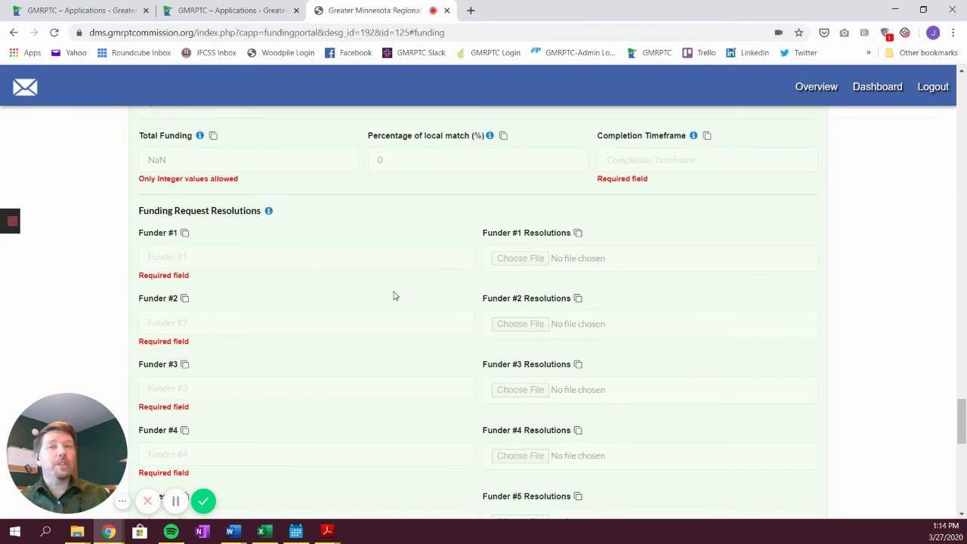
scroll(393, 296, down, 2)
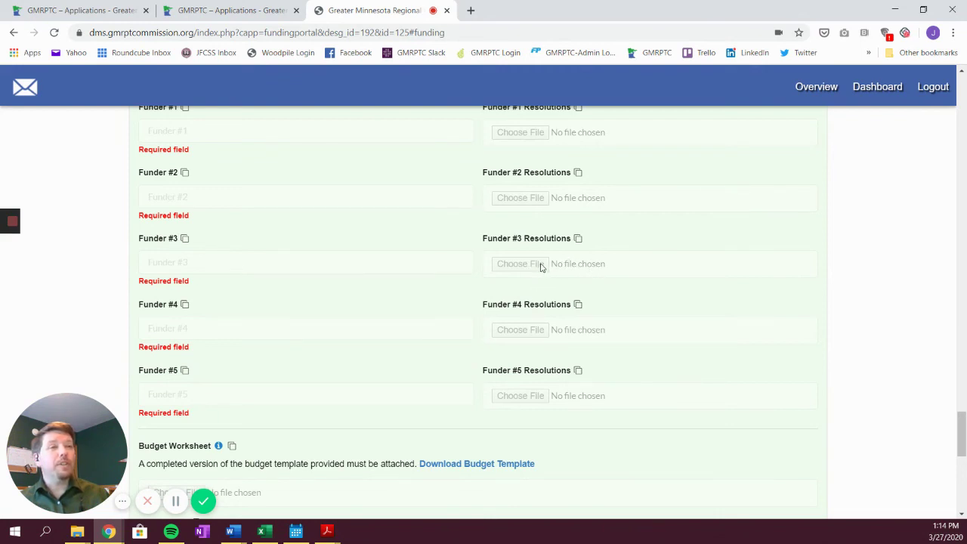
Step: Download the budget template from the Budget Worksheet field, view it in Excel and close the workbook
scroll(419, 335, down, 2)
scroll(420, 333, down, 3)
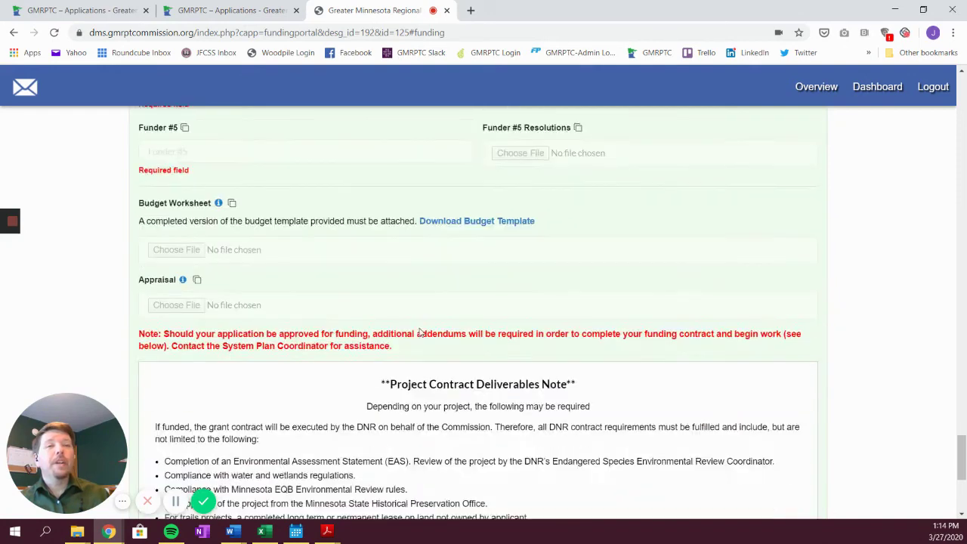
scroll(419, 321, up, 1)
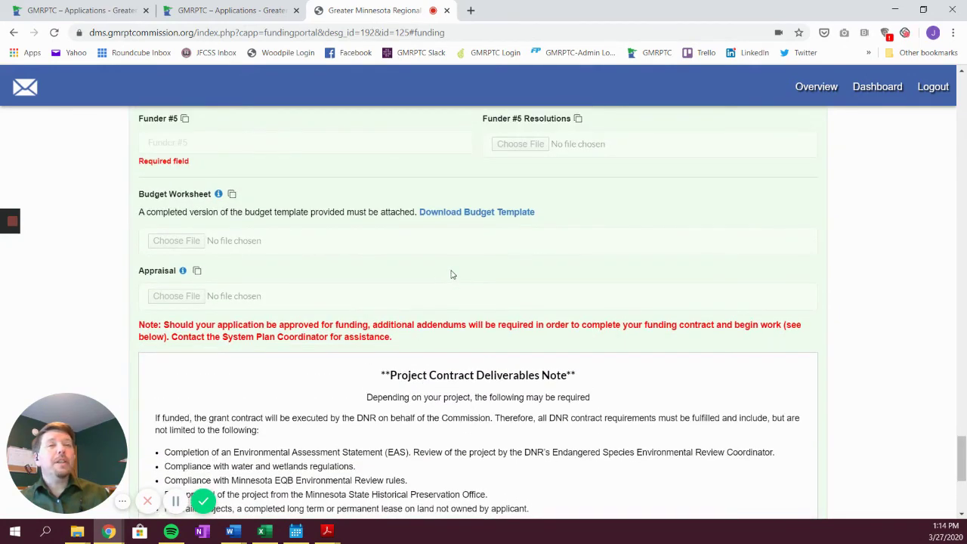
click(480, 217)
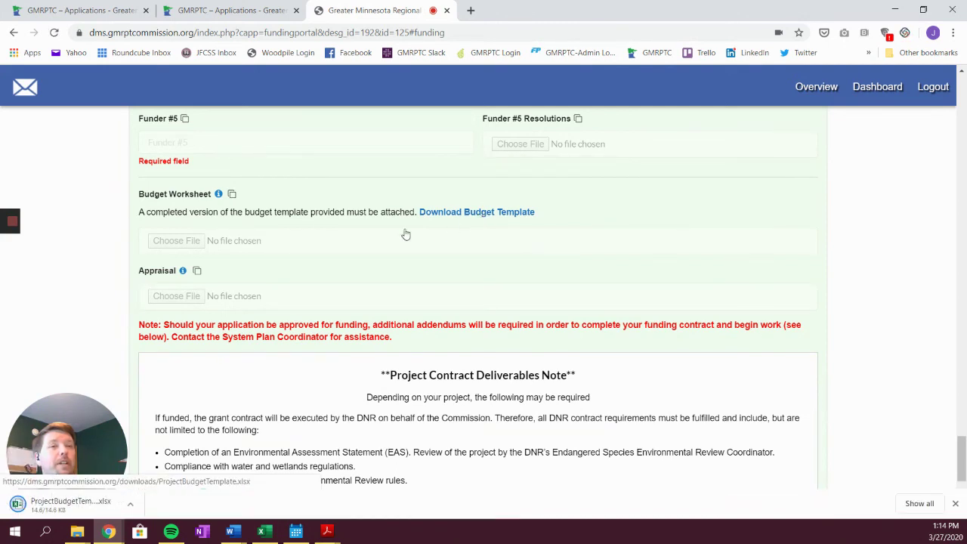
click(58, 506)
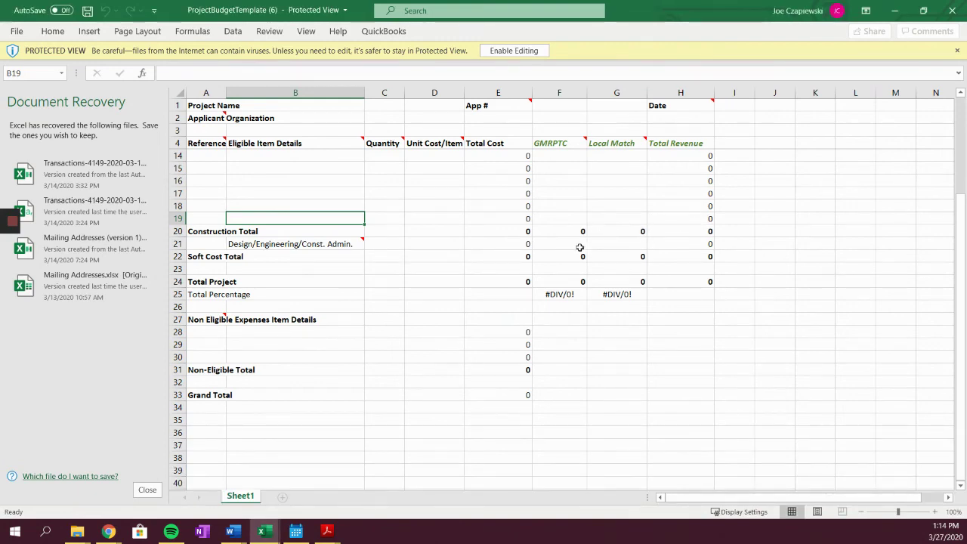
click(951, 10)
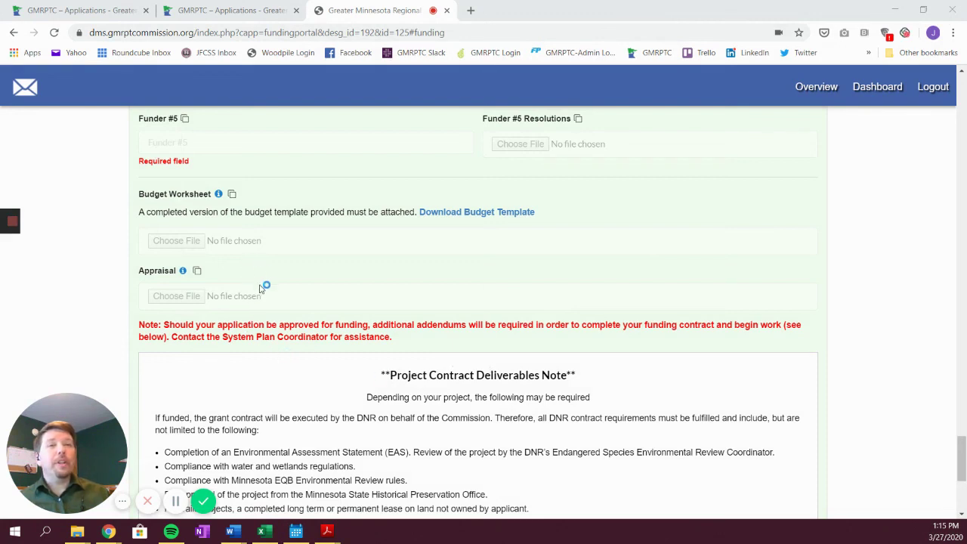
Step: Read the guidance for the Appraisal field and the Project Contract Deliverables Note at the end of the Funding section
scroll(257, 291, down, 1)
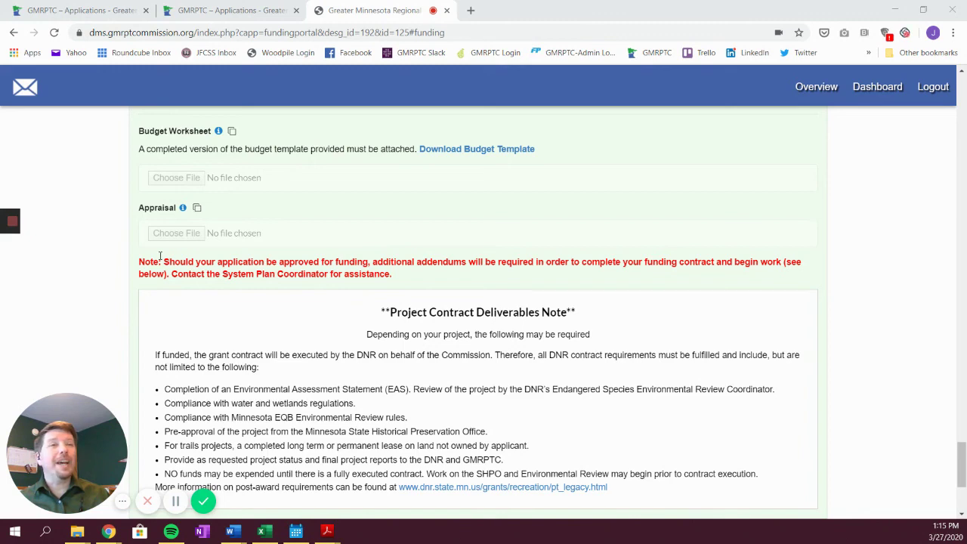
mouse_move(182, 209)
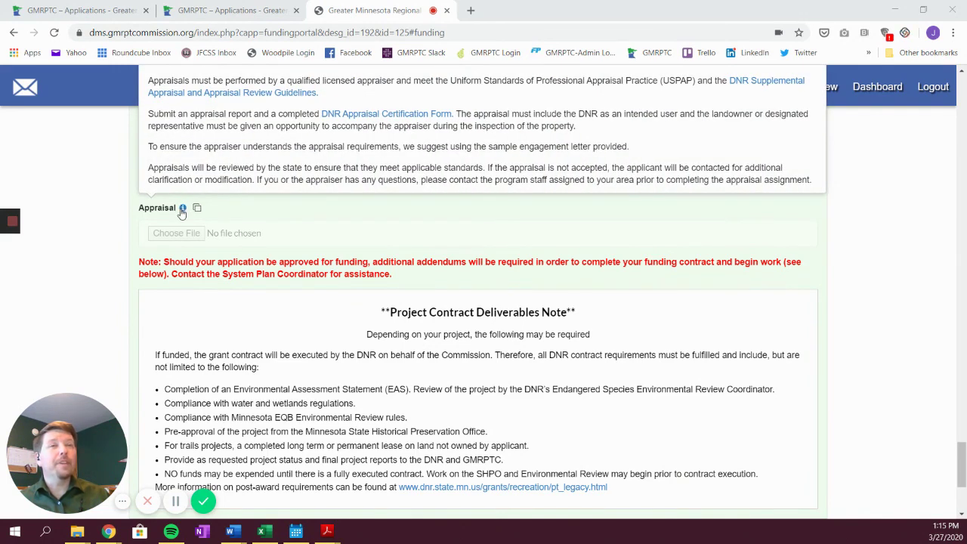
scroll(129, 281, down, 1)
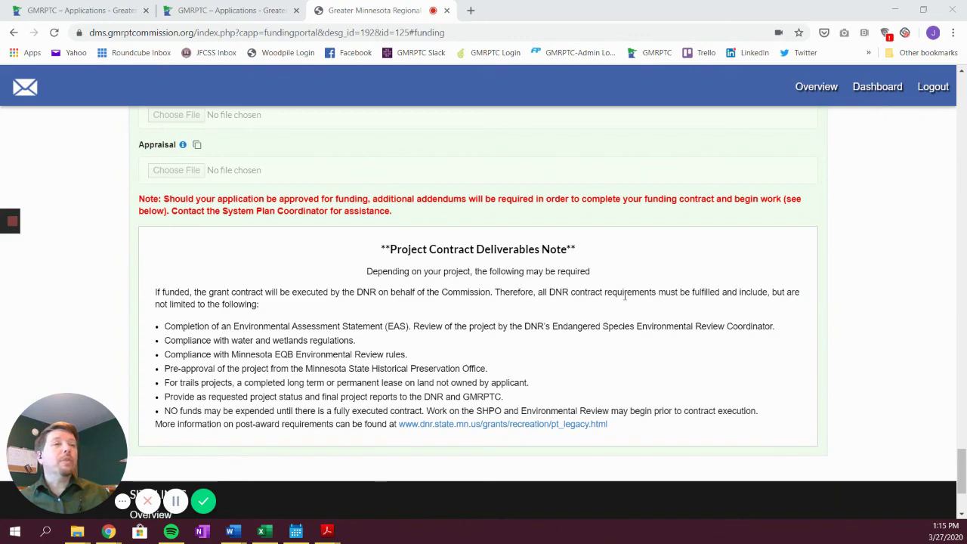
Step: Open the application's Attachments section and examine its upload note, Additional Attachments field and document table
scroll(636, 300, up, 8)
scroll(619, 309, up, 20)
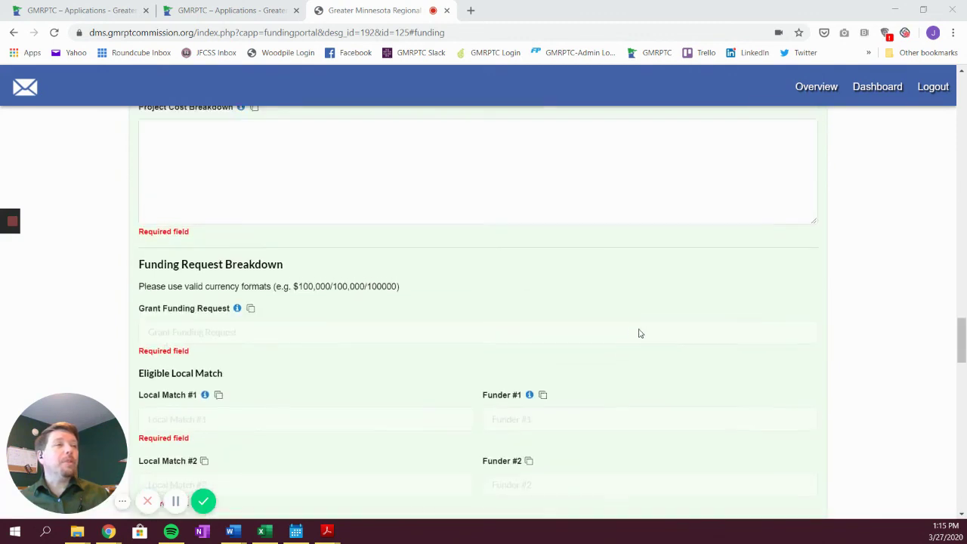
scroll(631, 327, up, 20)
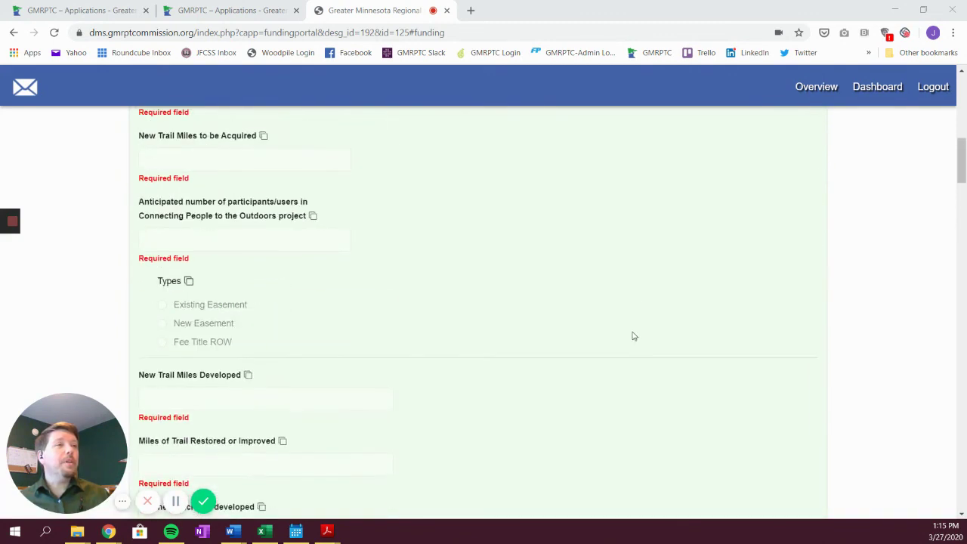
click(678, 421)
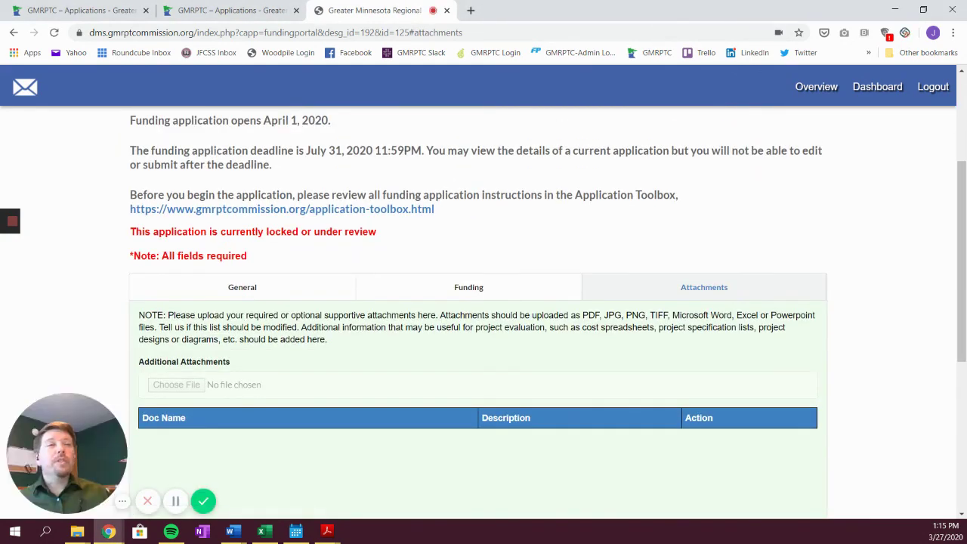
scroll(242, 230, down, 2)
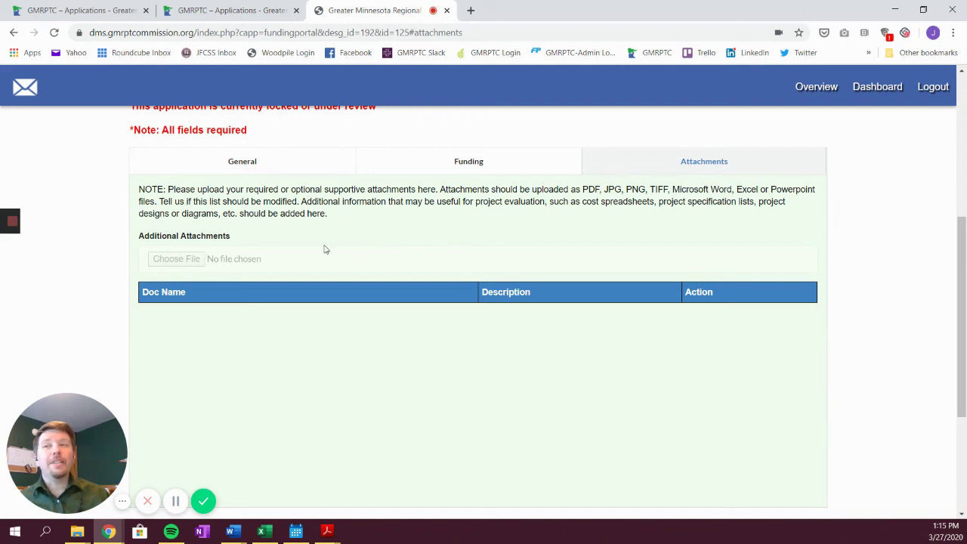
scroll(325, 249, down, 2)
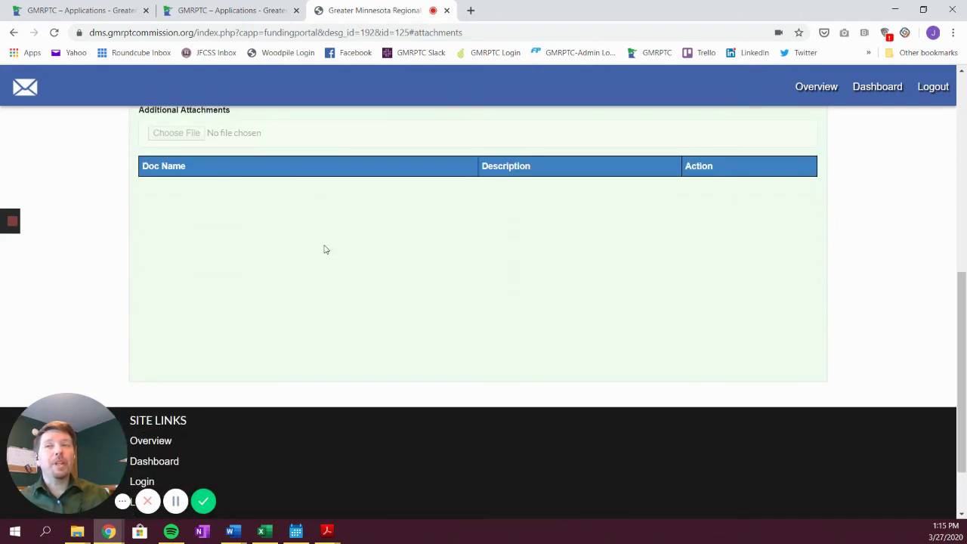
scroll(325, 249, up, 1)
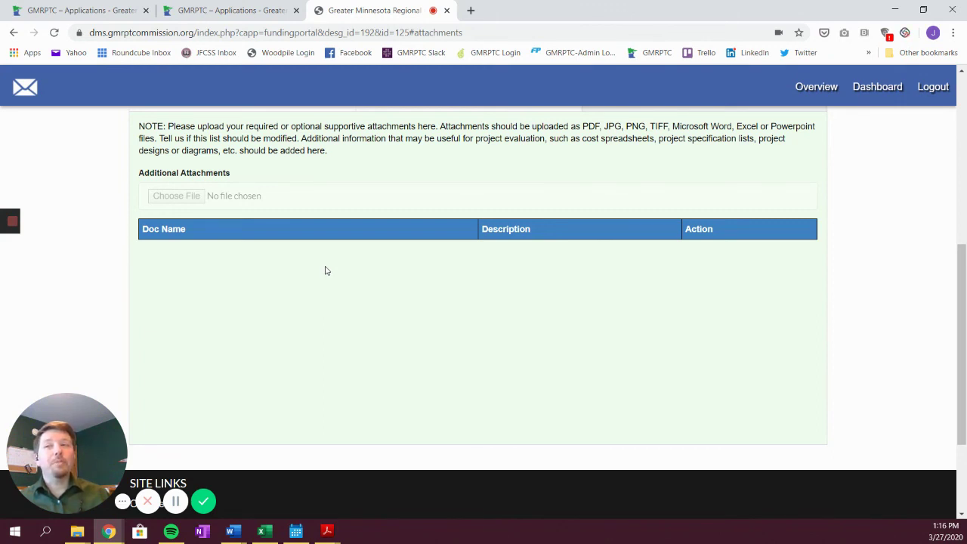
scroll(326, 270, down, 1)
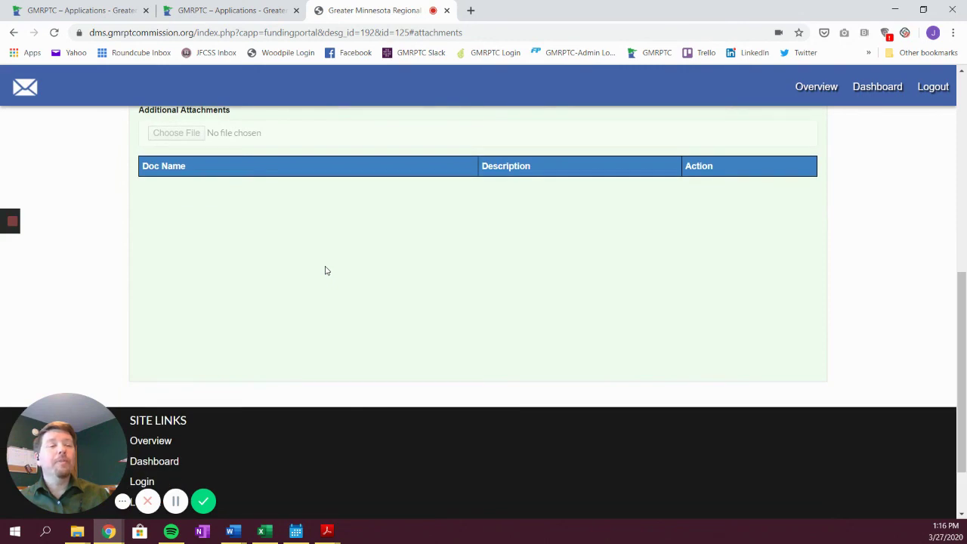
scroll(328, 268, up, 8)
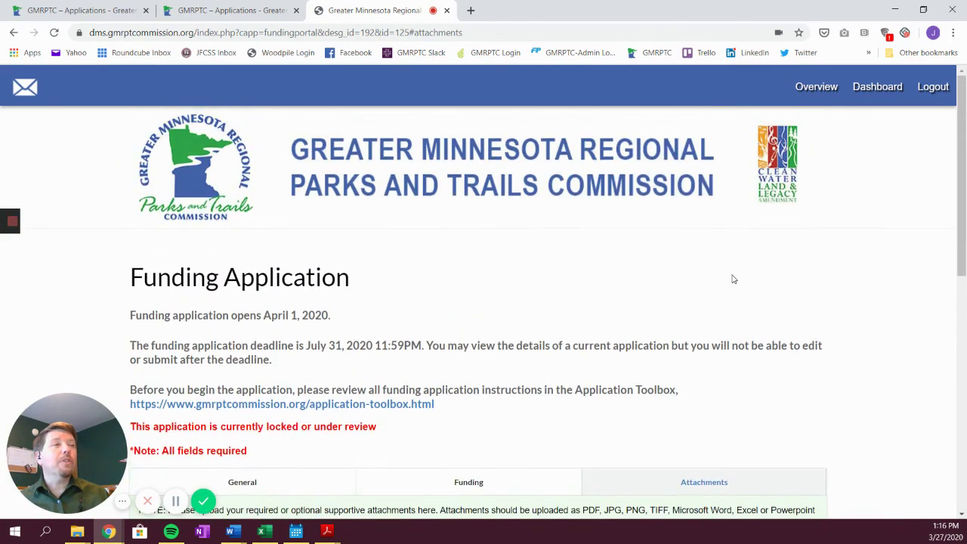
scroll(748, 283, down, 3)
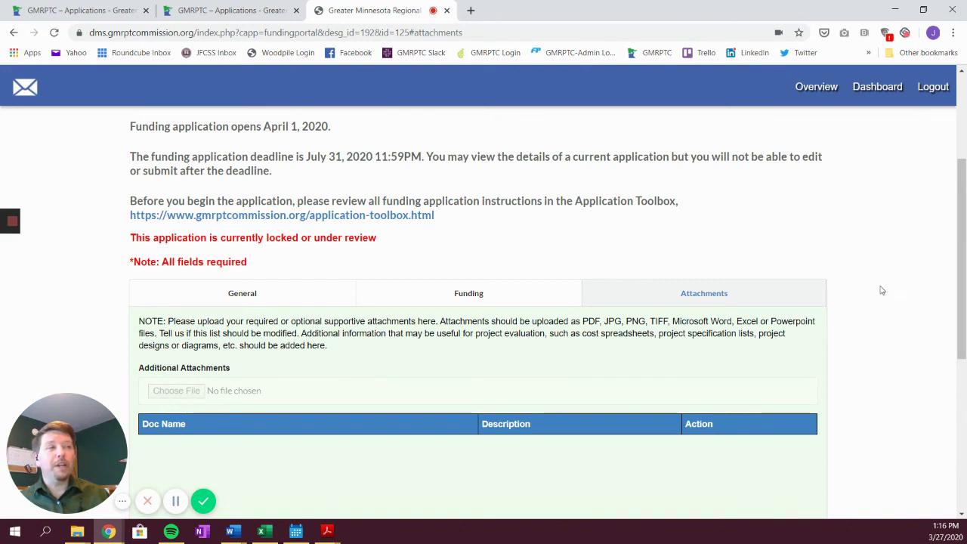
scroll(501, 358, down, 1)
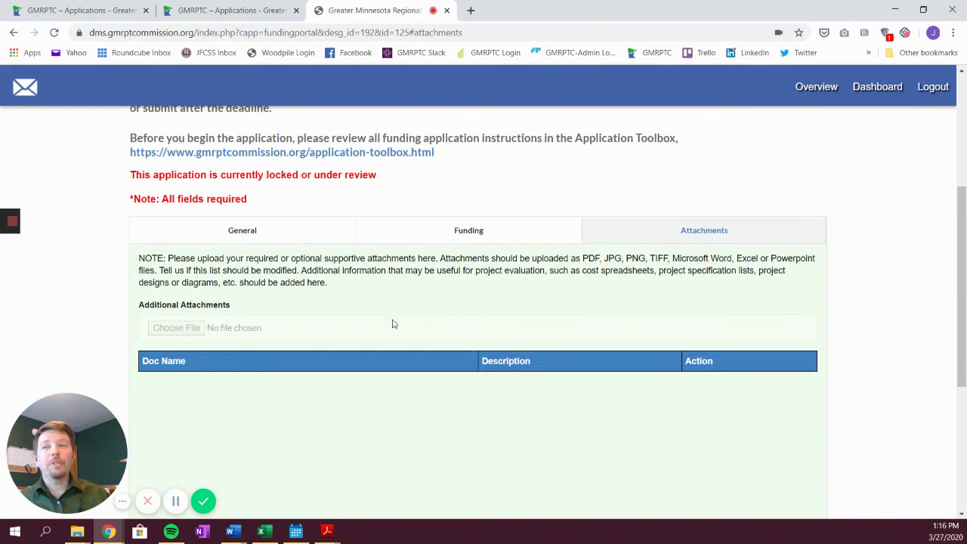